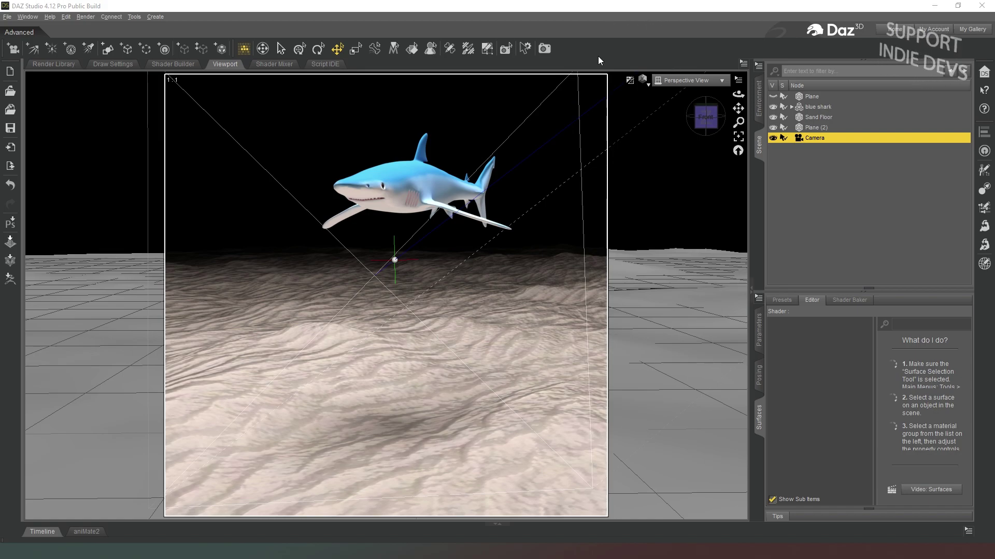
Select Plane (2), check its Diffuse Roughness, and orbit the view cube around the shark.
left_click(819, 128)
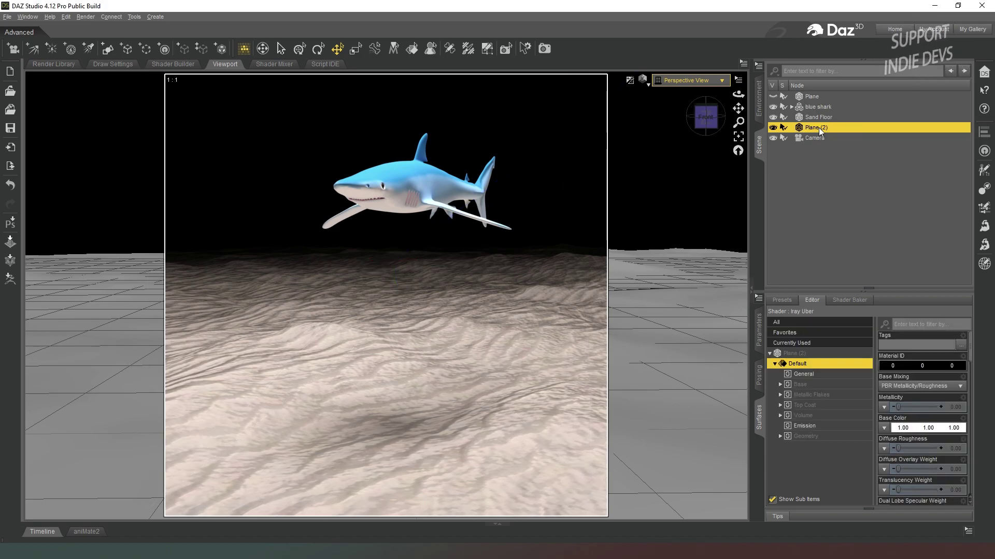
left_click(881, 440)
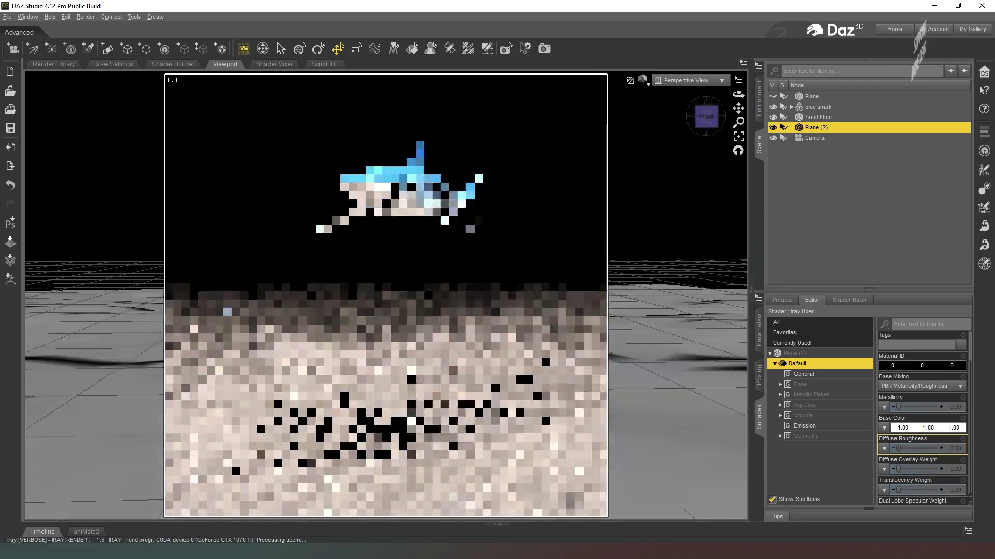
left_click(706, 107)
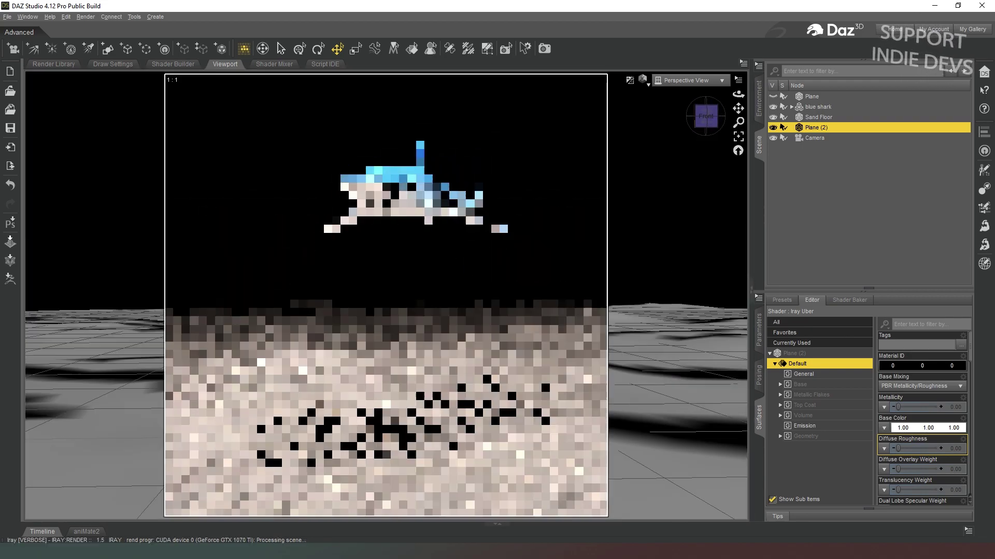
left_click(703, 112)
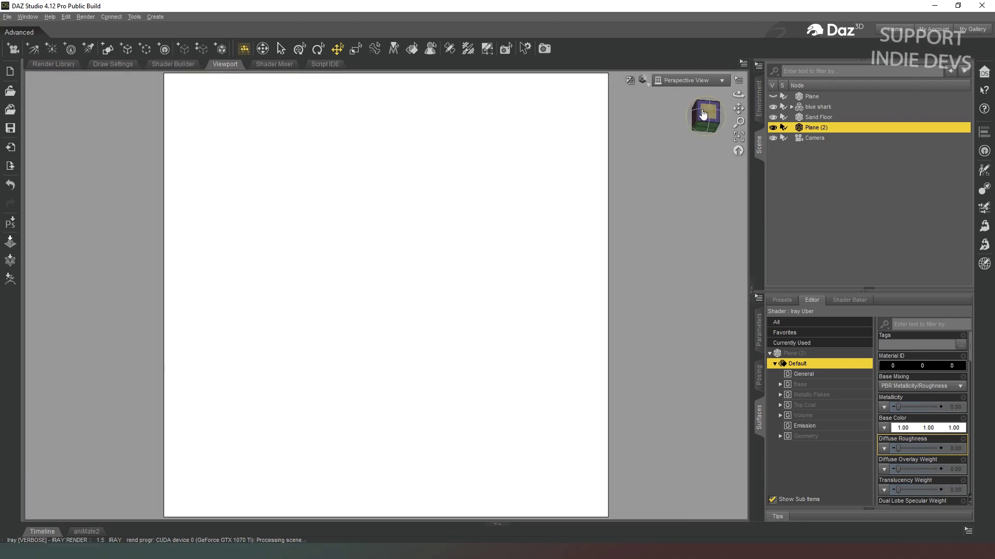
left_click(703, 113)
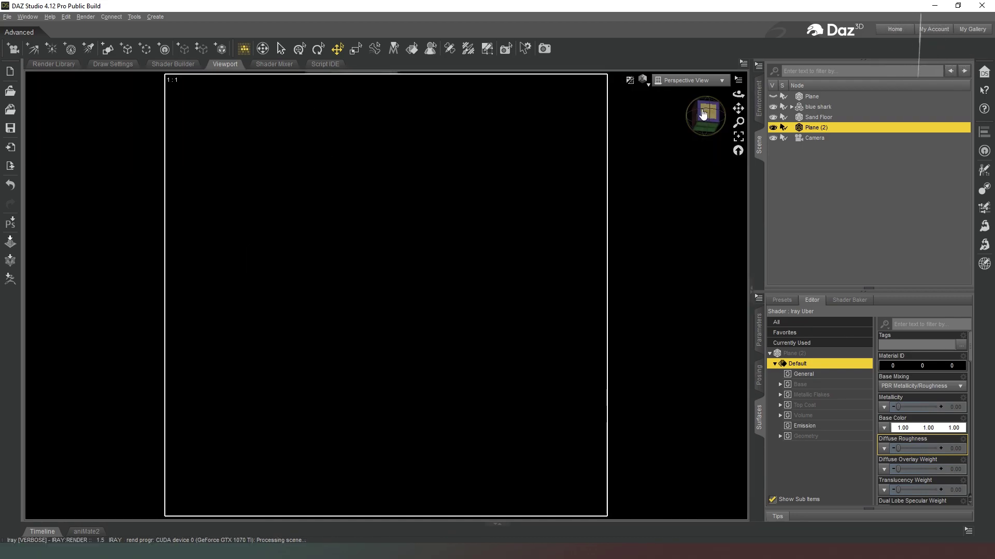
left_click(703, 113)
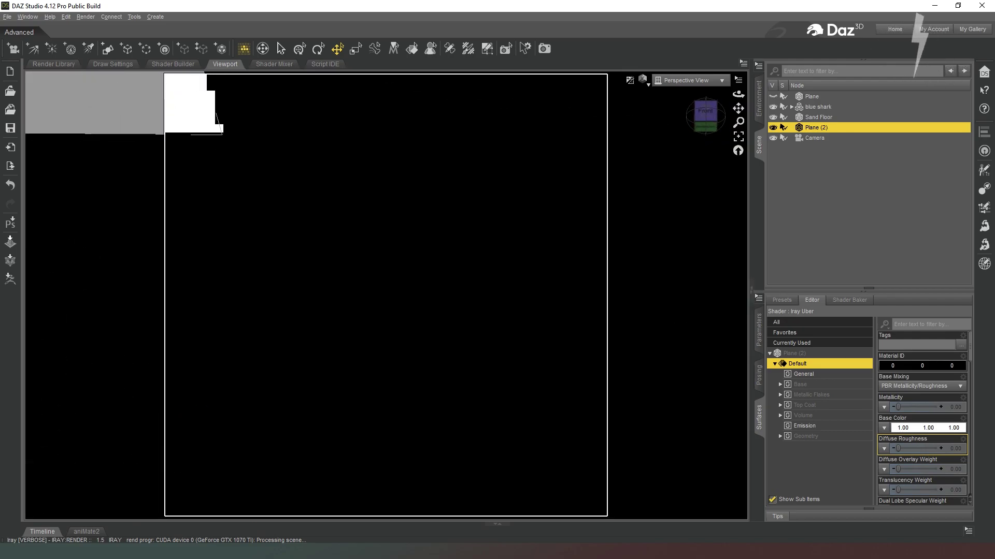
left_click(703, 114)
left_click(703, 114)
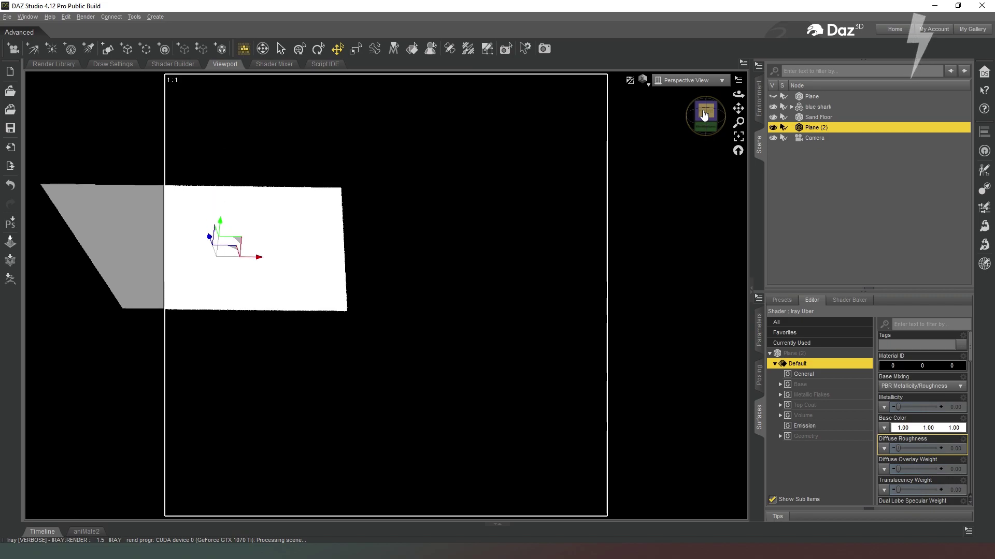
left_click(688, 81)
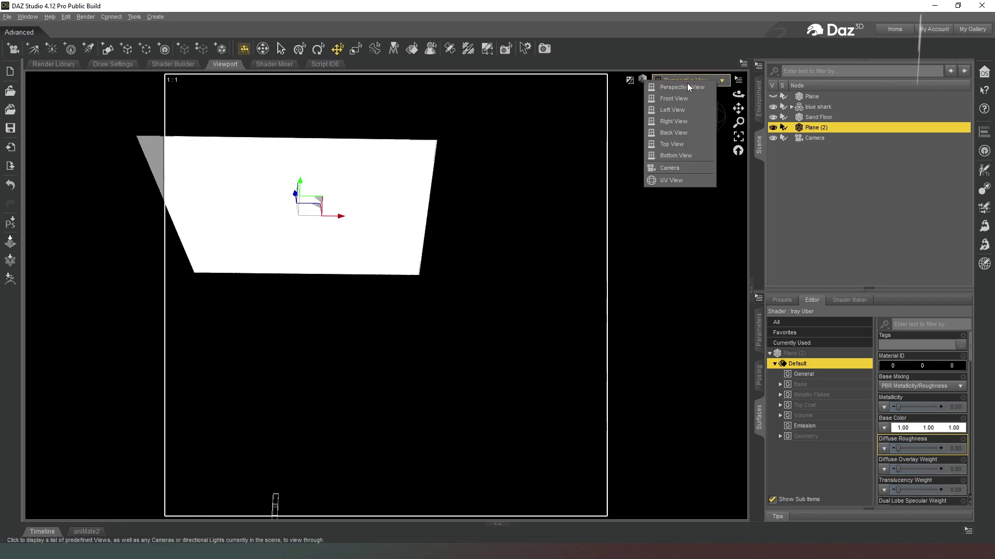
View through the Camera, then set Plane (2)'s Y Translate to 800 and finally 950.
left_click(673, 168)
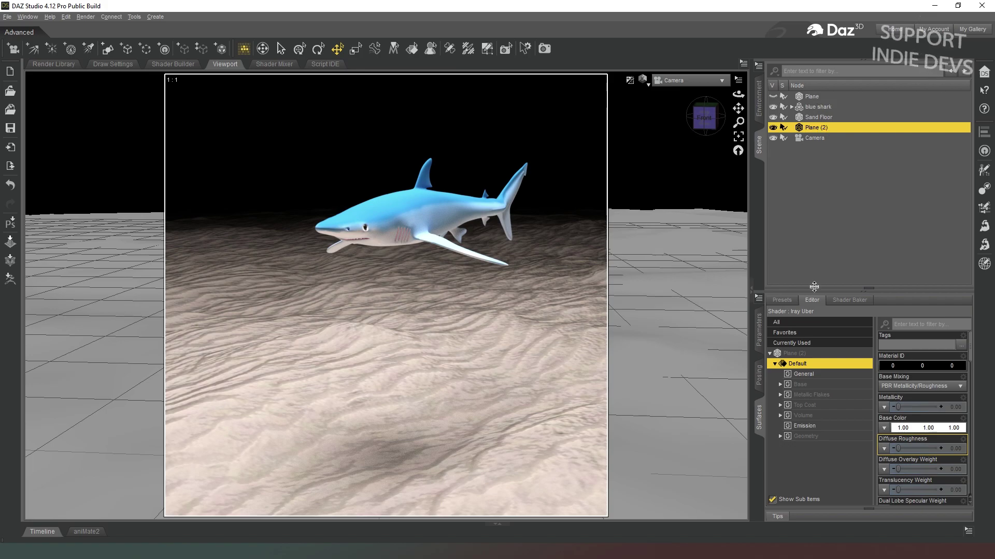
left_click(760, 328)
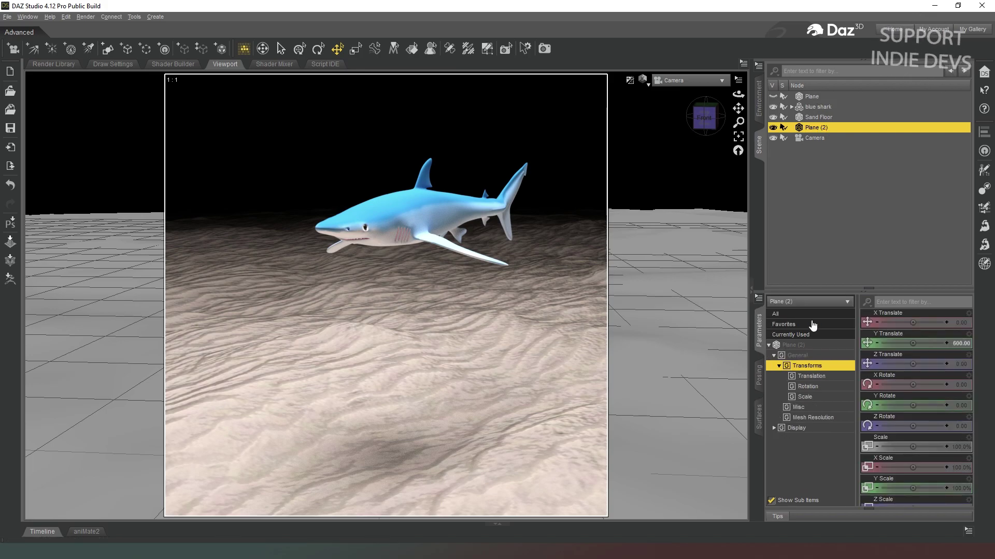
left_click(959, 343)
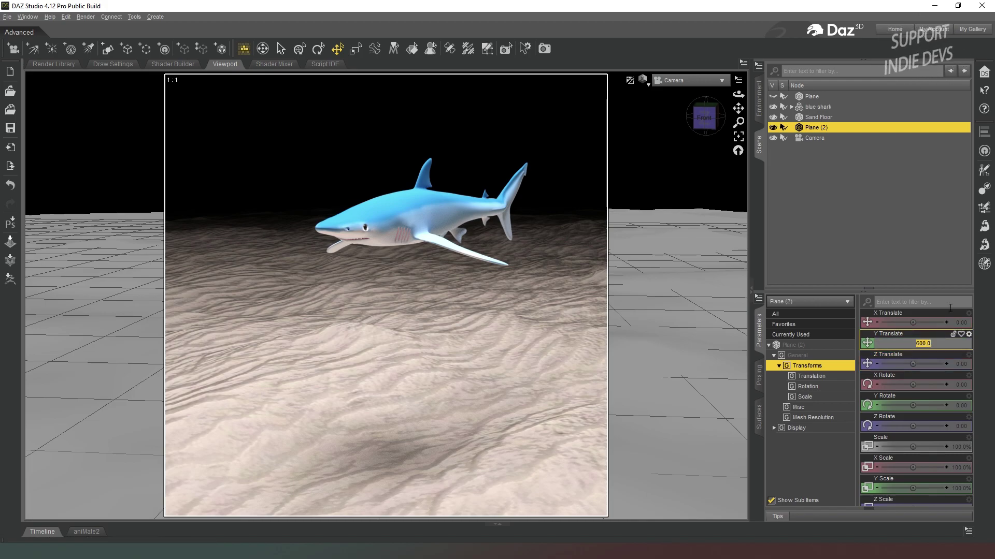
type("800")
key("Return")
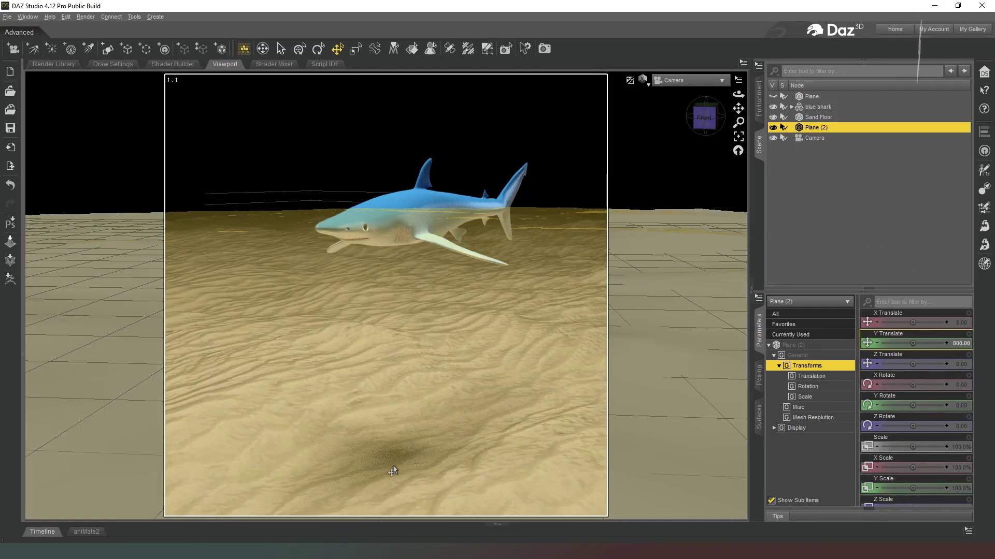
left_click(957, 343)
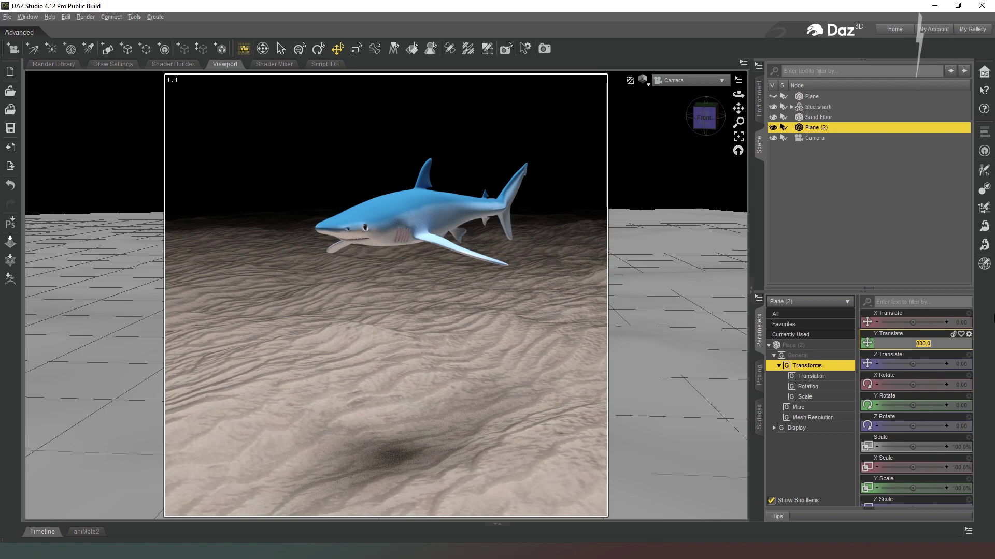
type("950")
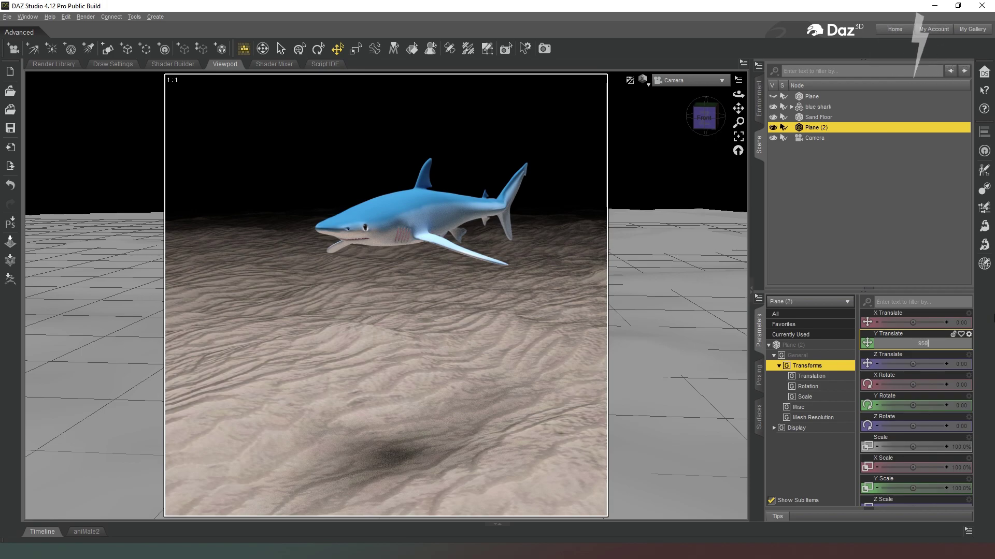
key("Return")
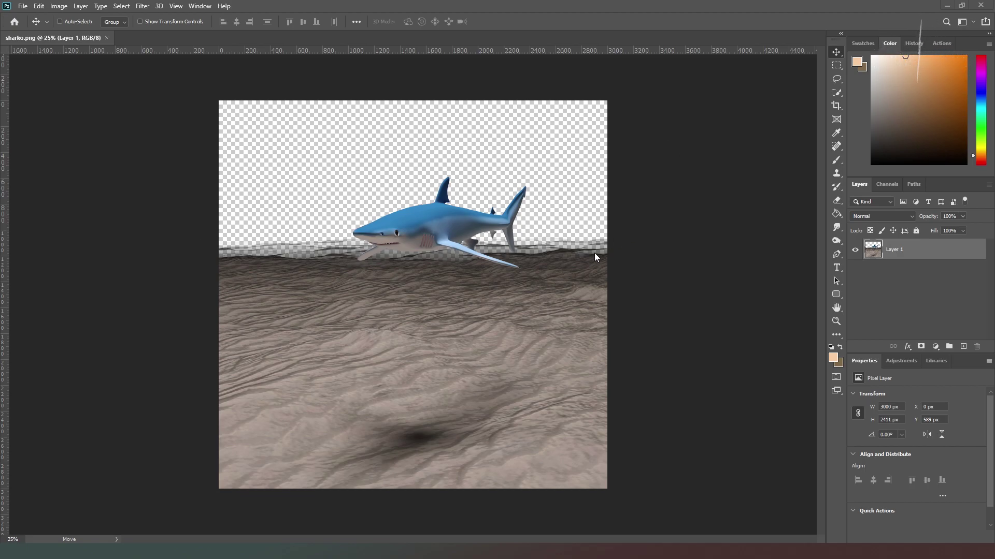
Create Layer 2 beneath Layer 1 and Paint Bucket fill it with dark navy.
left_click(960, 346)
left_click_drag(911, 255, 913, 285)
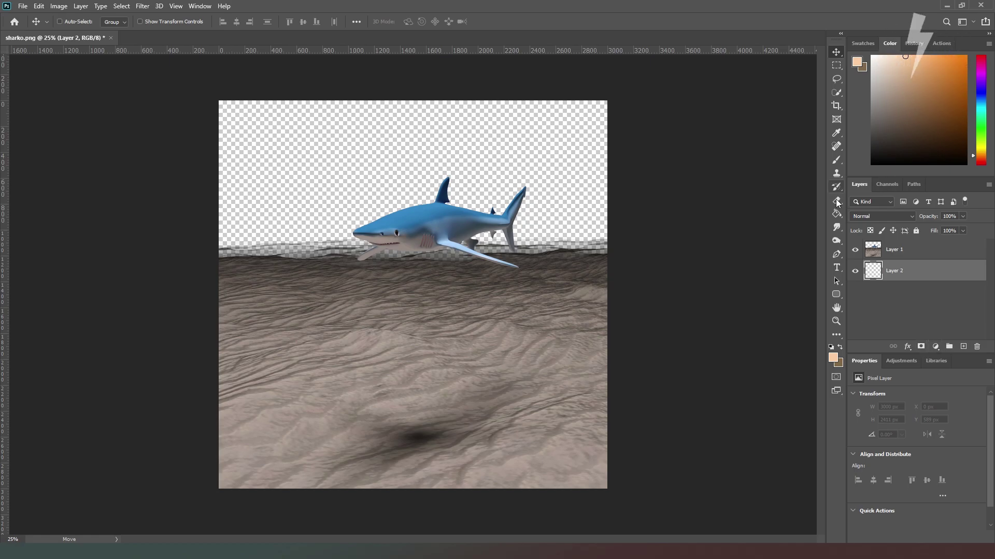
left_click(836, 214)
left_click_drag(982, 122, 981, 98)
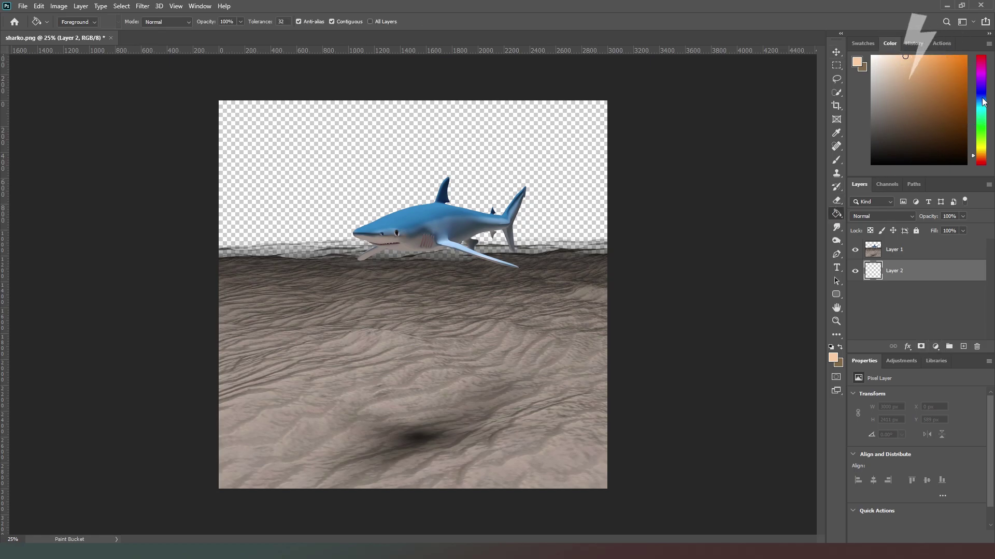
left_click(935, 139)
left_click(927, 141)
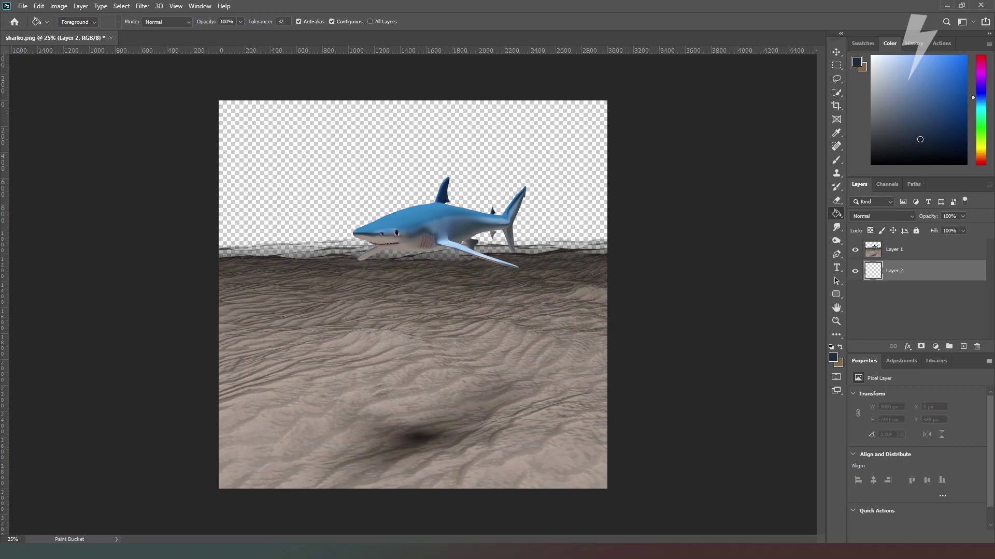
left_click(592, 140)
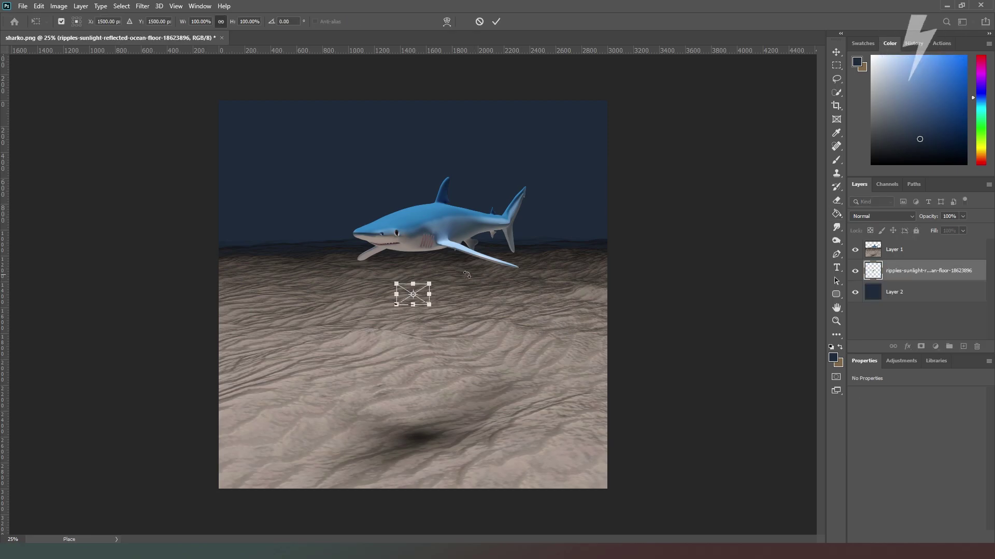
Stack the ripples layer above Layer 1 and Free Transform it to span the canvas top.
left_click_drag(927, 270, 936, 244)
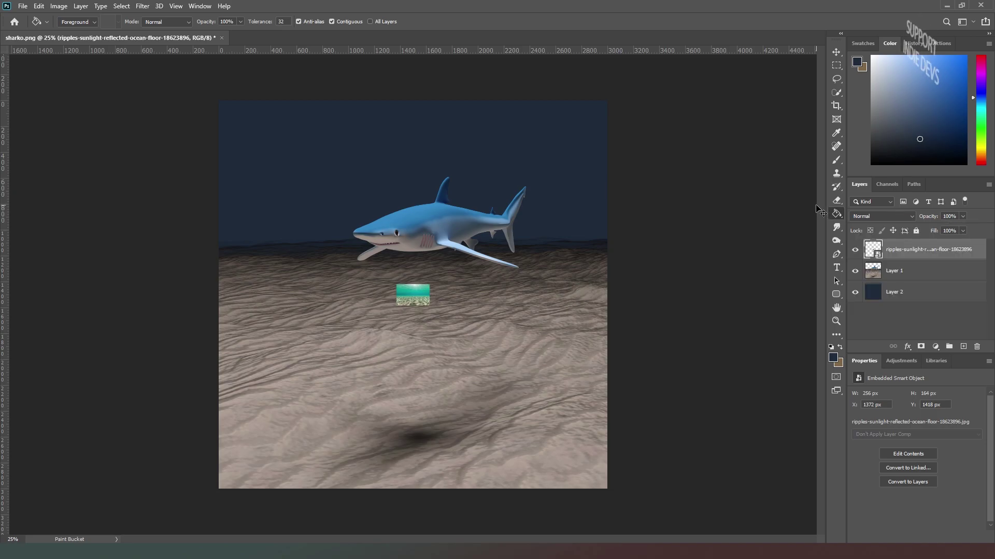
key("ctrl+t")
left_click_drag(430, 284, 624, 191)
left_click_drag(397, 169, 153, 115)
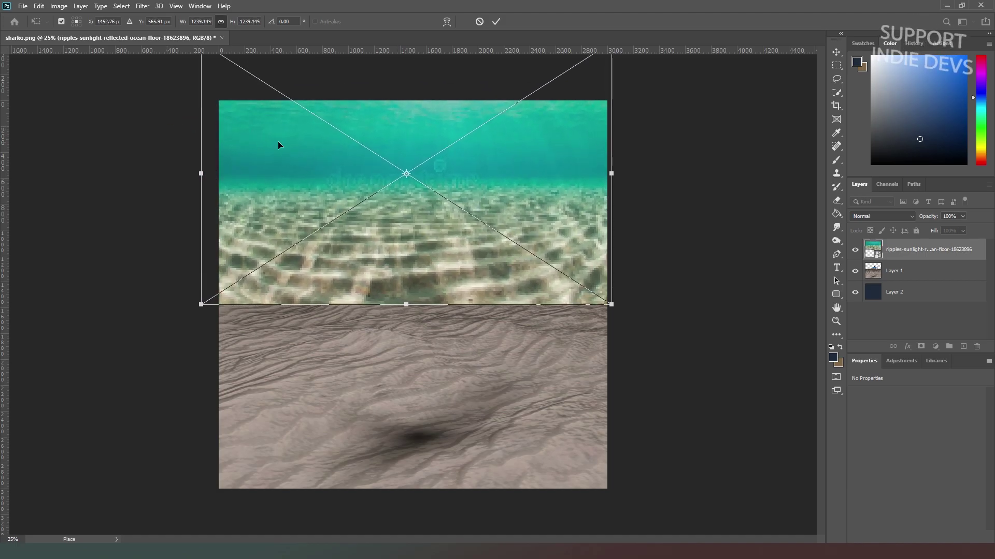
left_click_drag(278, 141, 289, 198)
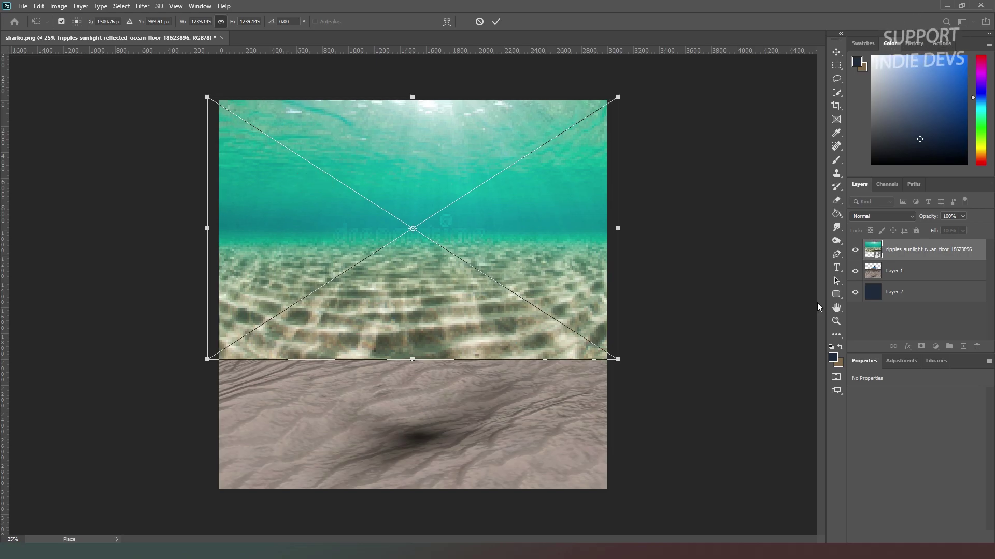
Commit the resize, add a layer mask, and hide ripples over the shark and sand with a 1300 brush.
left_click(836, 213)
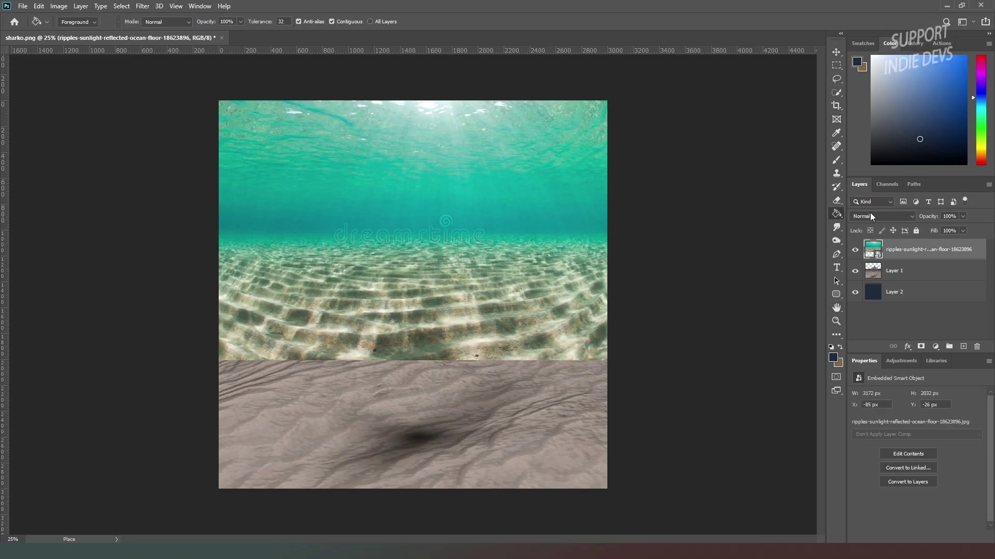
left_click(920, 346)
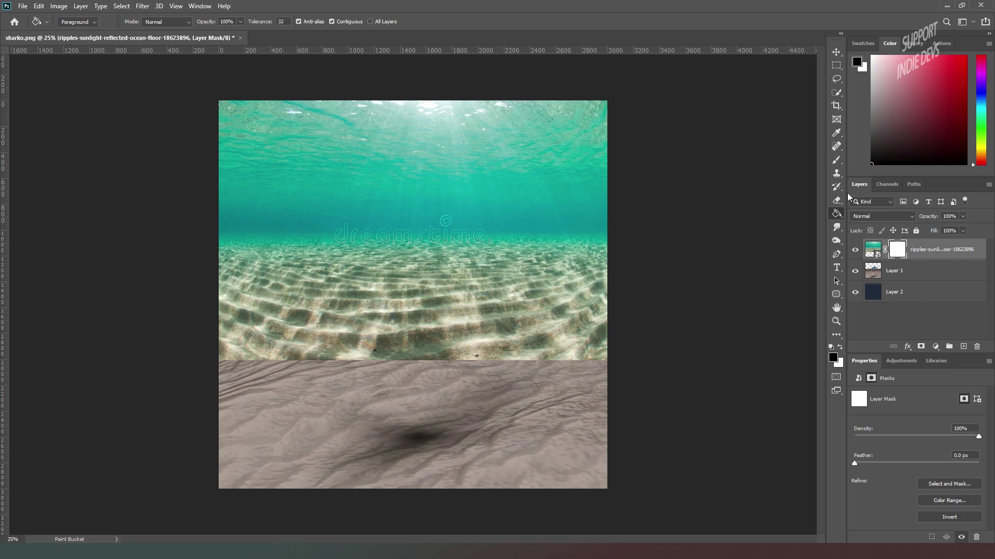
left_click(836, 160)
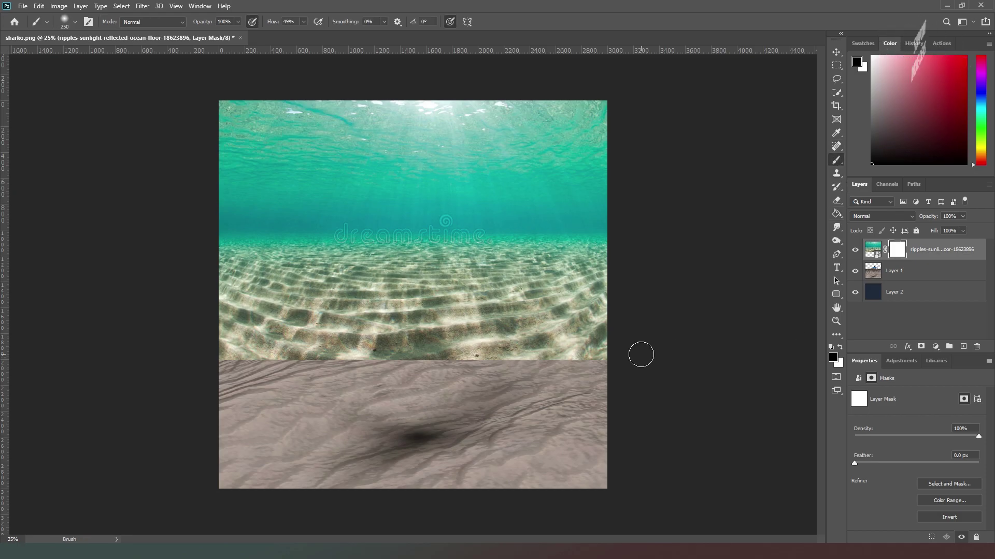
key("bracketright")
key("bracketright")
key("bracketright")
key("bracketright")
key("bracketright")
key("bracketright")
key("bracketright")
key("bracketright")
key("bracketright")
key("bracketright")
key("bracketright")
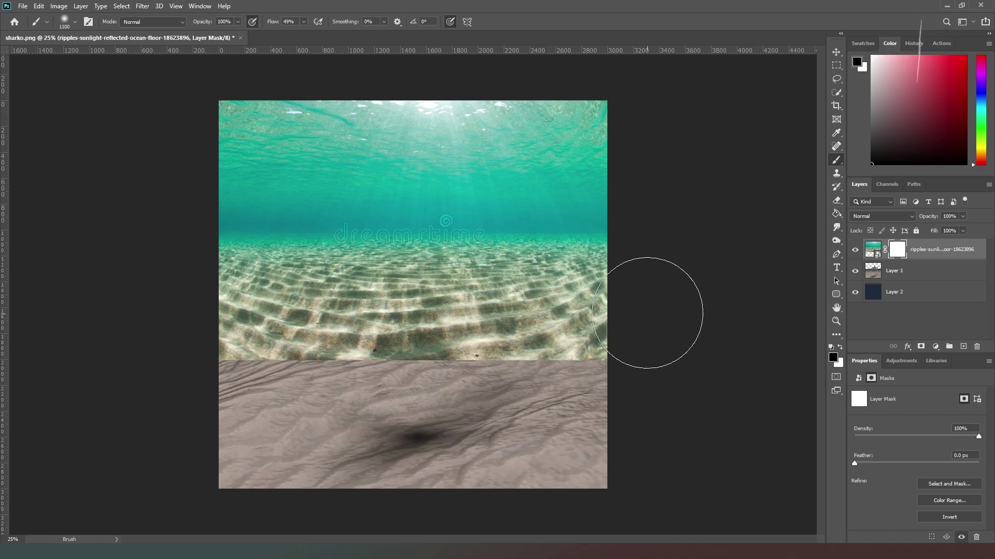
mouse_move(646, 299)
left_mouse_down()
mouse_move(205, 288)
mouse_move(788, 311)
mouse_move(278, 306)
mouse_move(311, 291)
mouse_move(520, 295)
mouse_move(327, 298)
mouse_move(647, 378)
mouse_move(548, 266)
mouse_move(409, 309)
left_mouse_up()
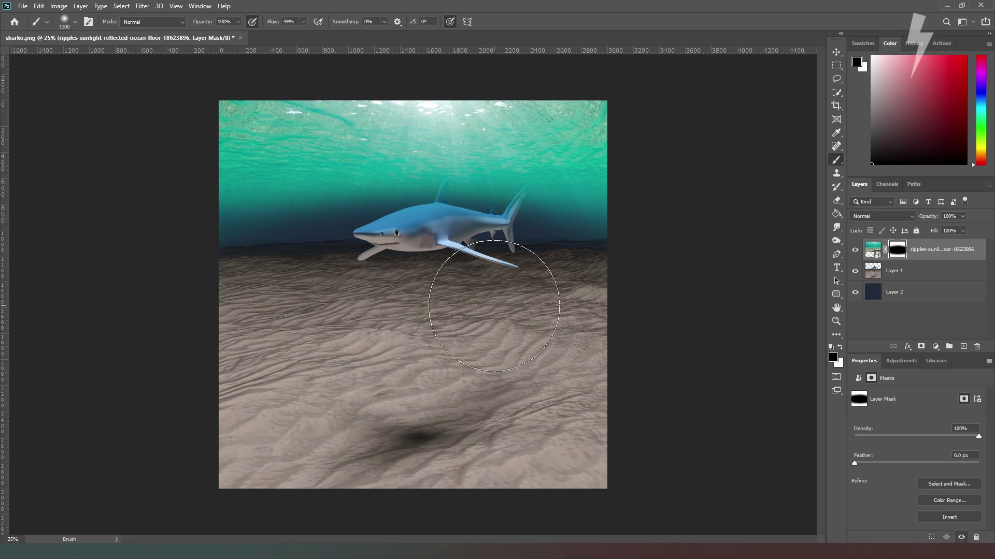
mouse_move(646, 263)
left_mouse_down()
mouse_move(111, 295)
mouse_move(704, 269)
mouse_move(456, 259)
mouse_move(160, 274)
mouse_move(660, 264)
mouse_move(162, 291)
left_mouse_up()
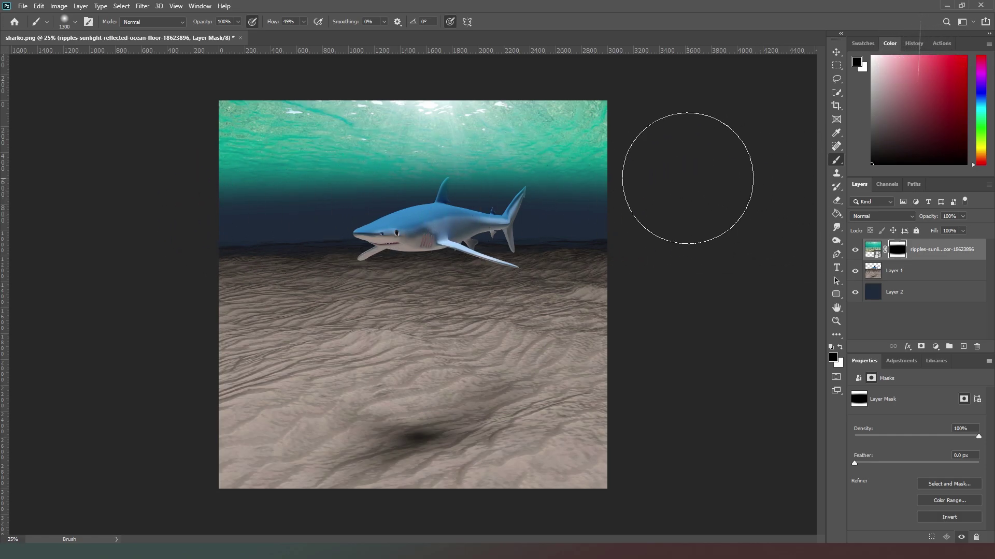
Select the ripples image thumbnail and sample the teal water colour as foreground.
left_click(578, 173, "alt")
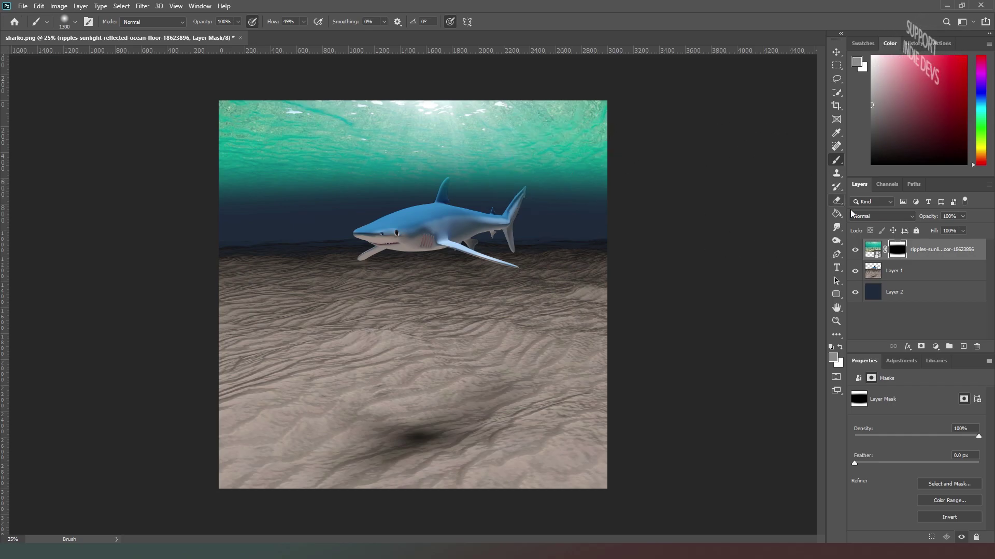
left_click(872, 249)
left_click(578, 187, "alt")
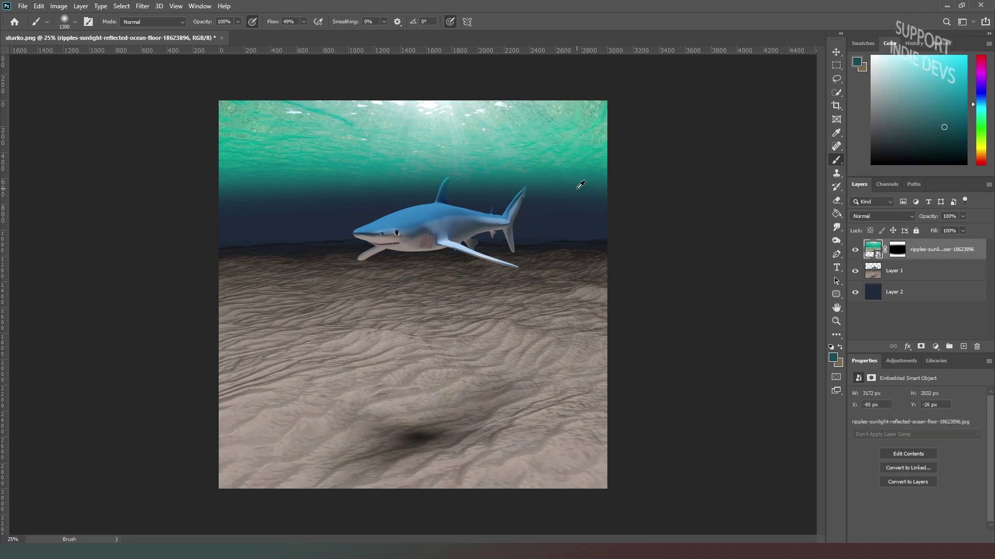
left_click(579, 185, "alt")
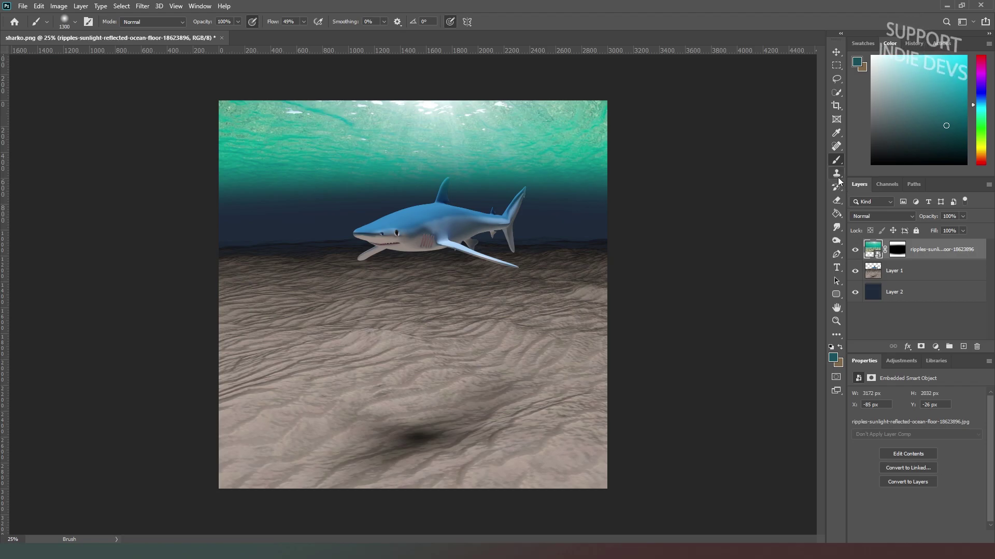
left_click(836, 214)
Fill Layer 2 with the sampled teal colour using the Paint Bucket.
left_click(914, 291)
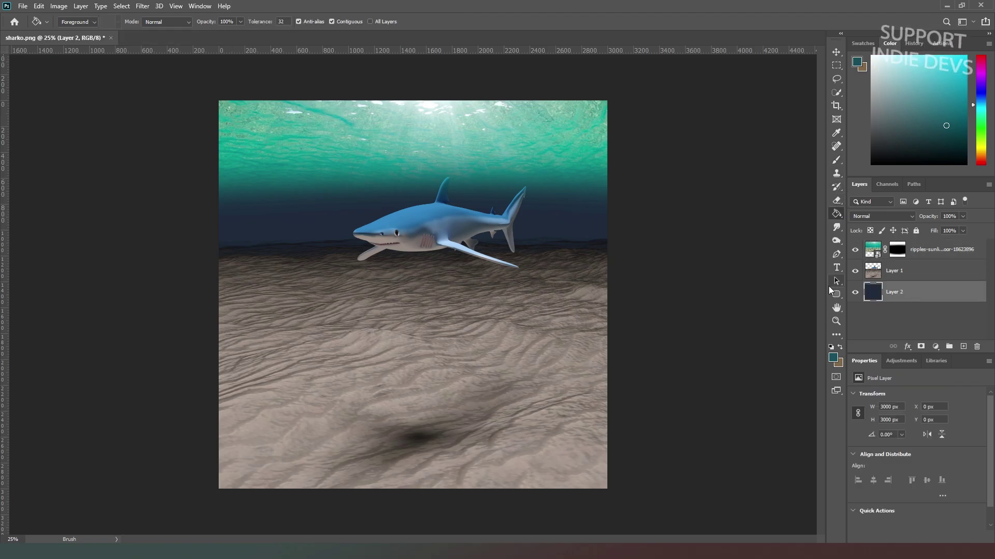
left_click(569, 228)
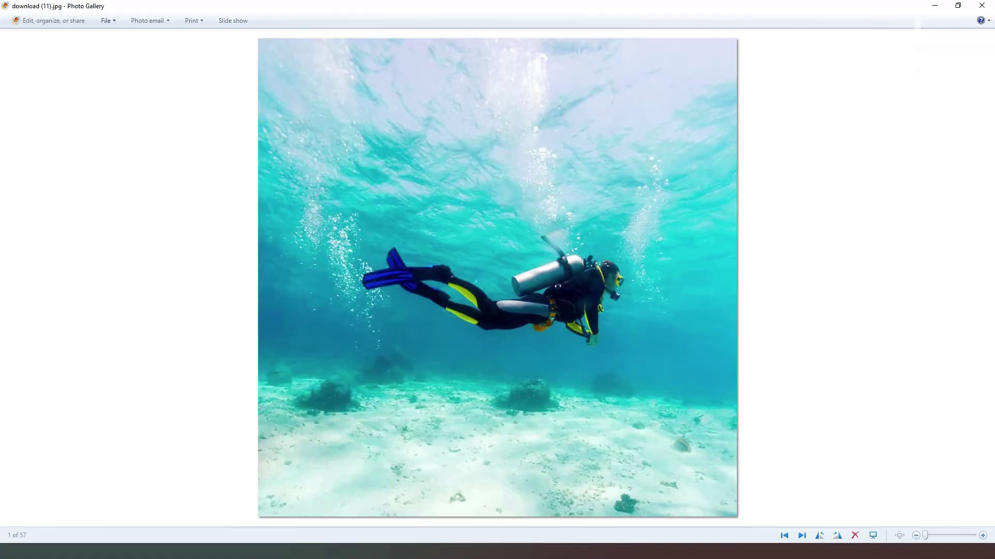
Close the Photo Gallery window showing the diver reference photo.
left_click(982, 6)
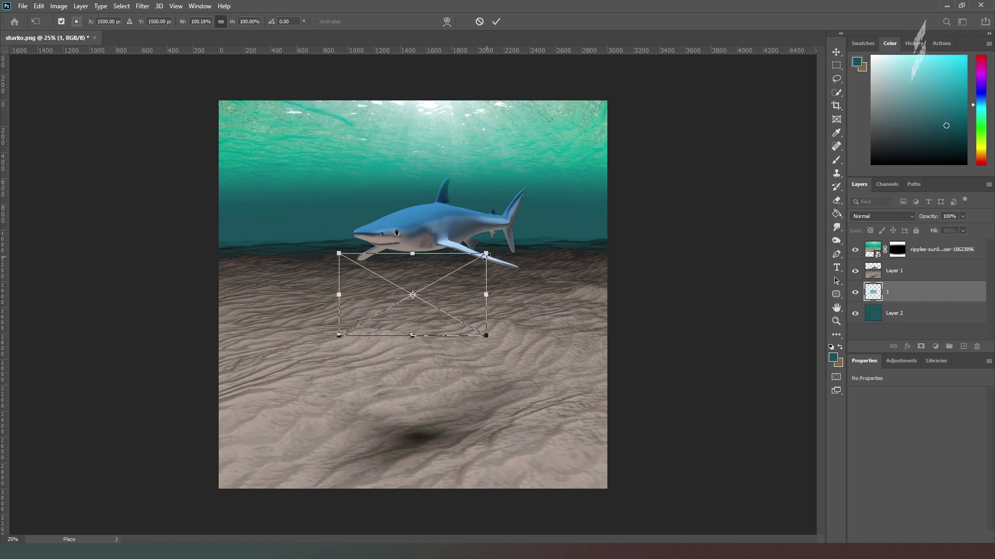
Enlarge the placed sand image to about 353%, commit it, and stack it above Layer 1.
left_click_drag(486, 254, 600, 249)
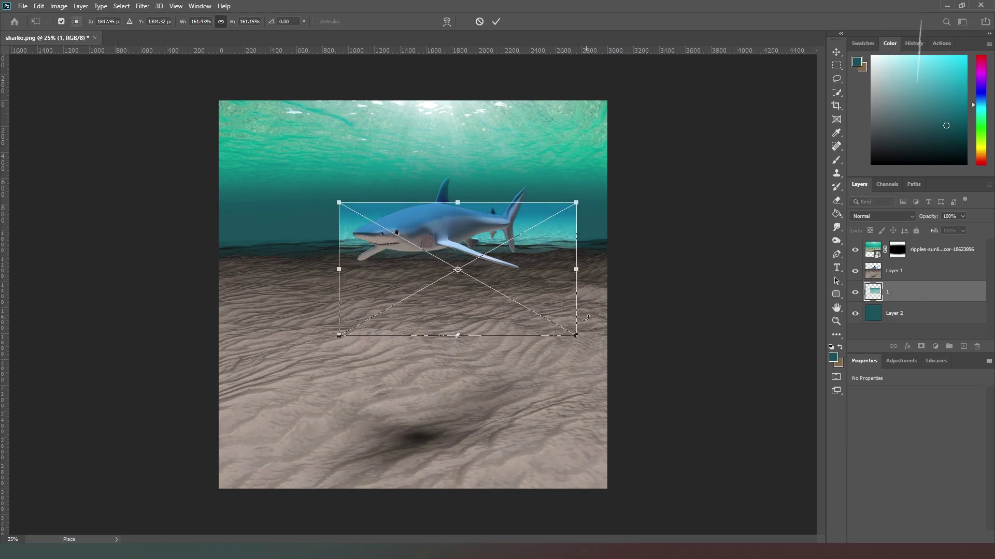
left_click_drag(574, 337, 859, 494)
left_click_drag(689, 409, 492, 402)
key("Return")
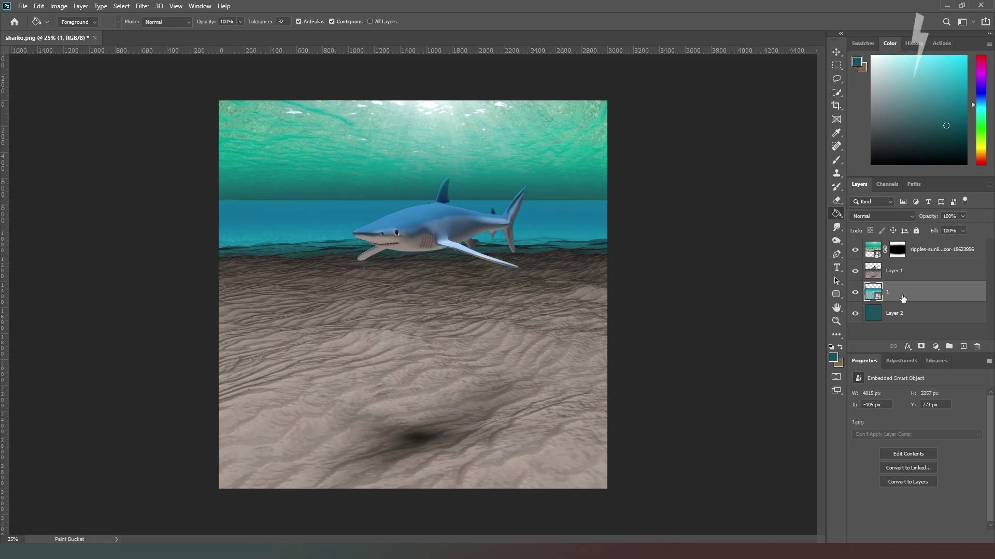
left_click_drag(906, 298, 912, 270)
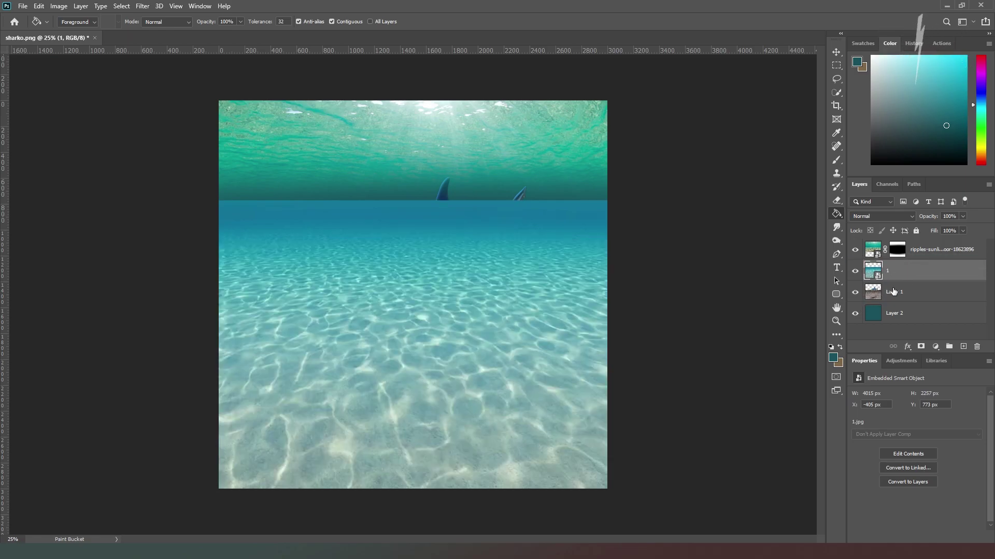
Blend the sunlit-sand layer as Screen at 63% opacity.
left_click(903, 214)
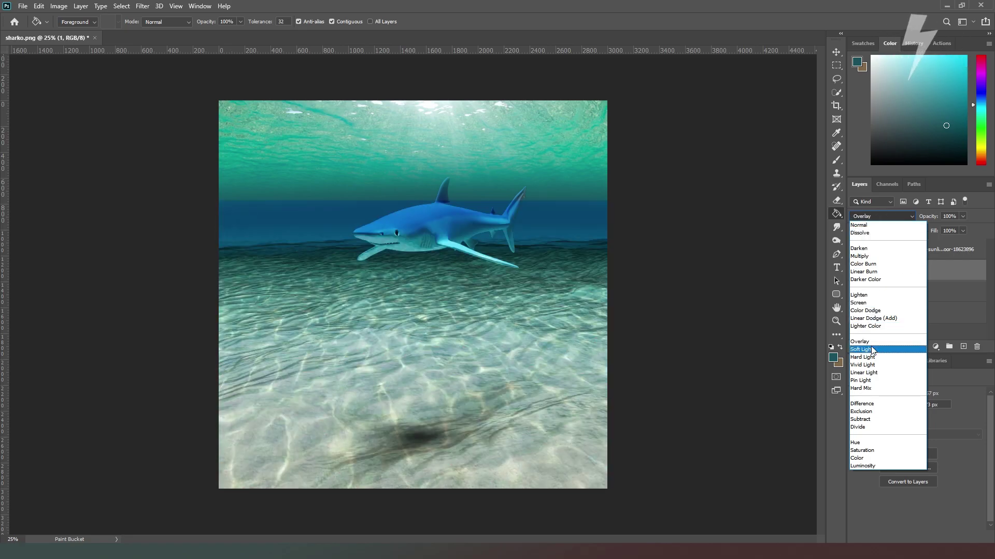
left_click(878, 302)
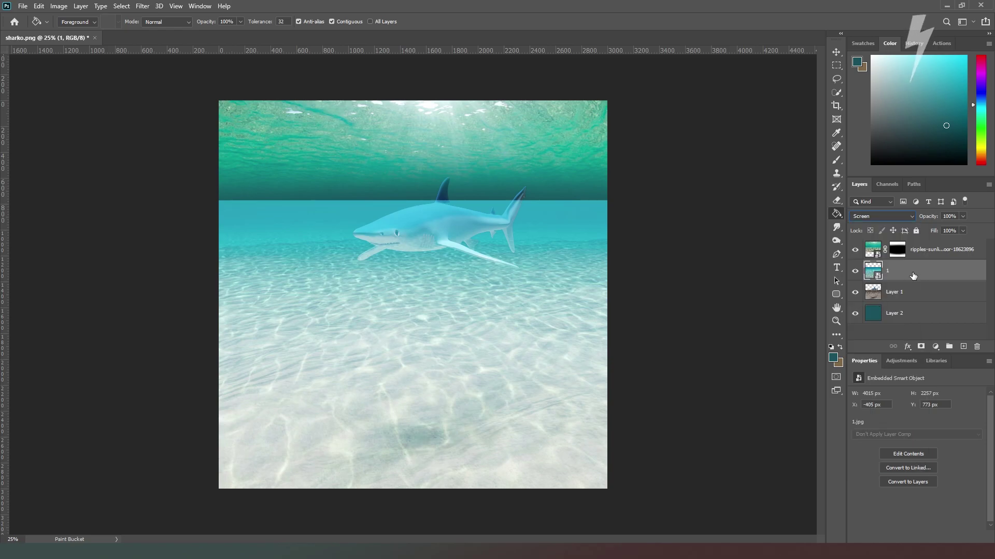
left_click(962, 217)
left_click_drag(946, 228, 945, 229)
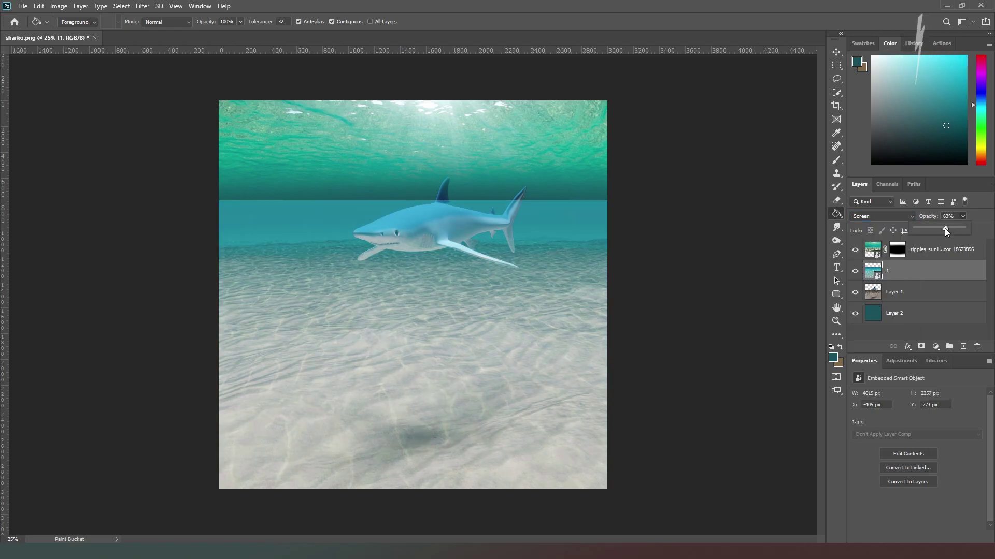
left_click(903, 222)
left_click(909, 215)
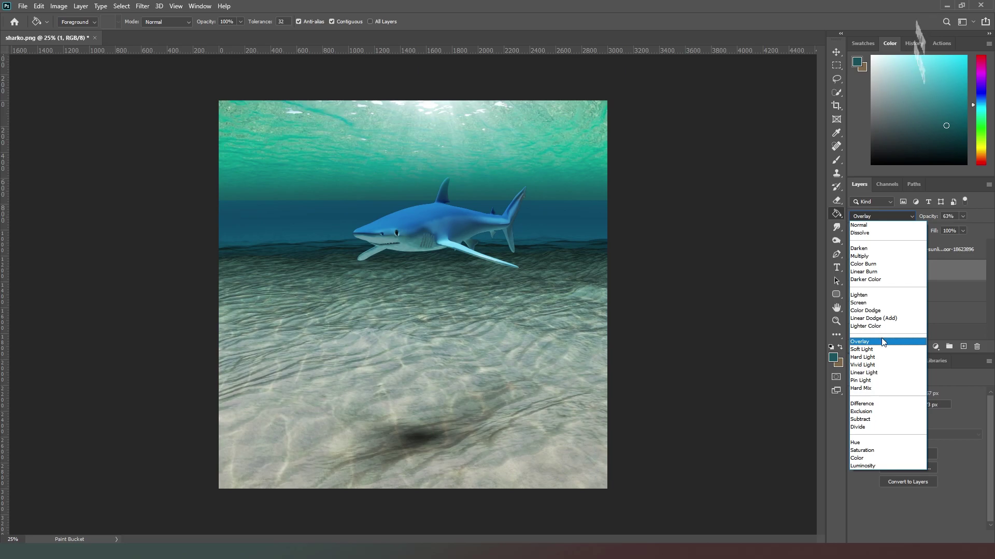
Set layer 1 to Overlay, add a mask, and paint black (000000) over its upper area.
left_click(883, 340)
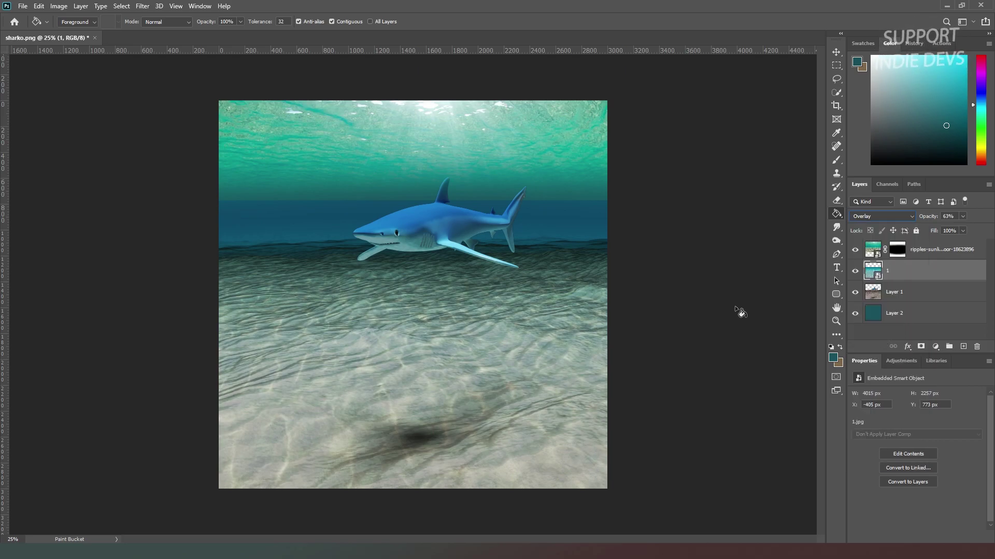
left_click(921, 347)
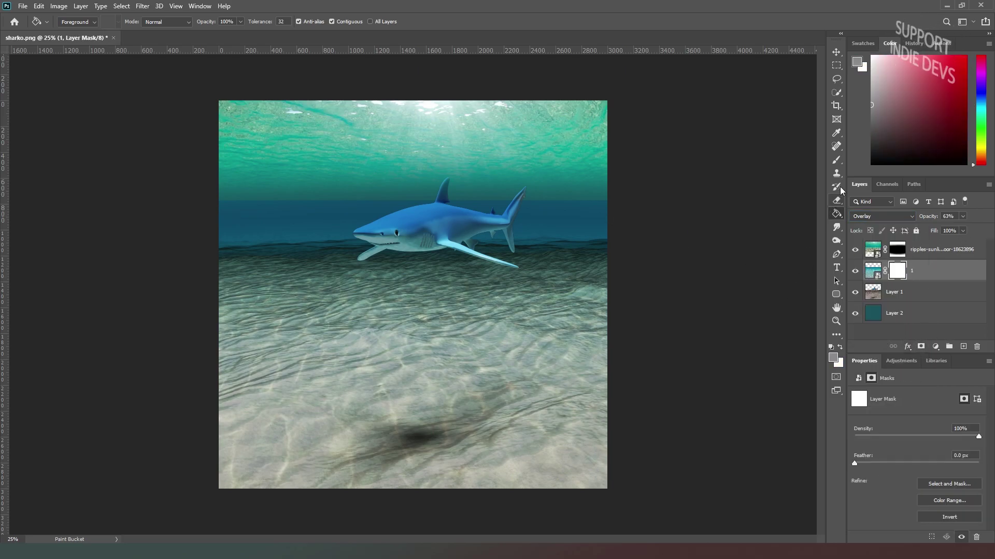
left_click(840, 164)
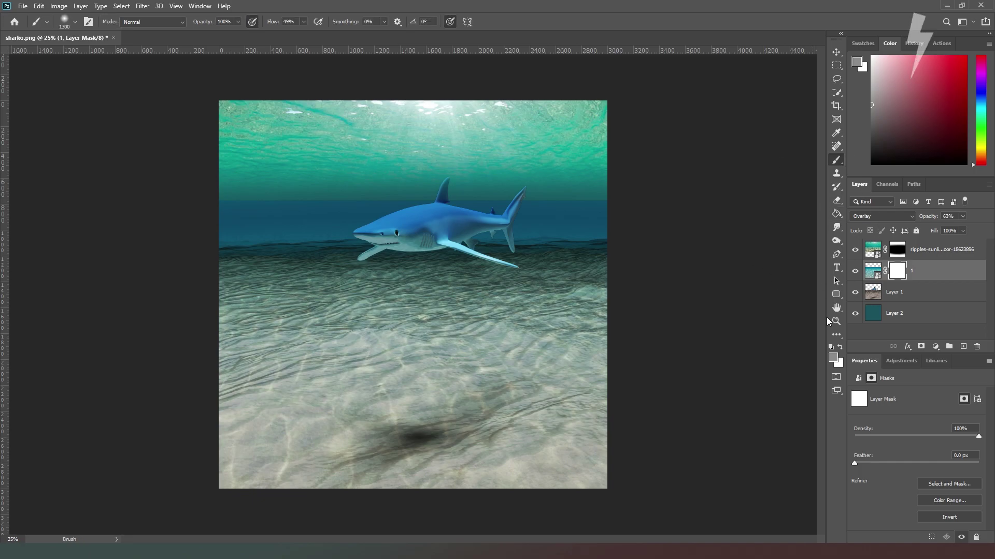
left_click(832, 358)
type("000000")
left_click(572, 130)
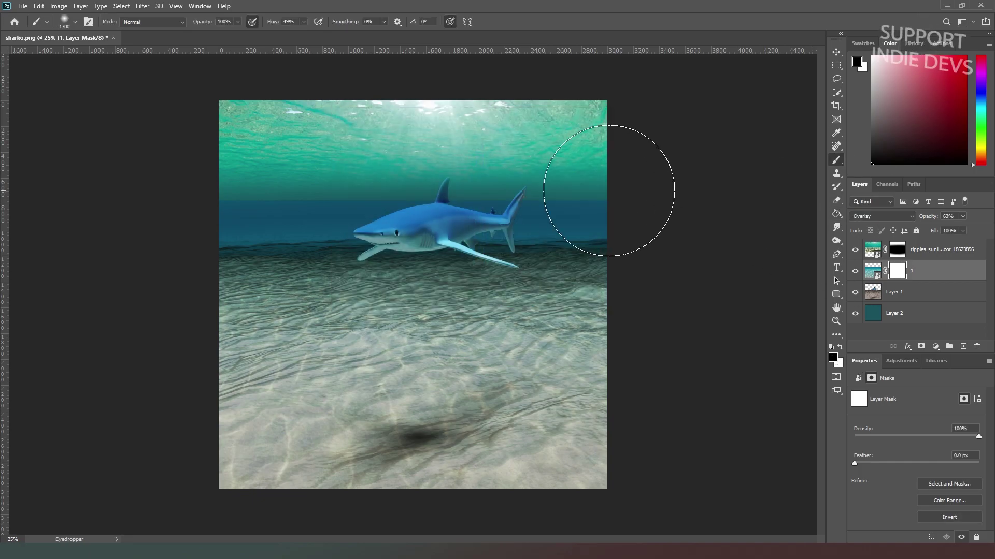
mouse_move(608, 190)
left_mouse_down()
mouse_move(626, 173)
mouse_move(422, 155)
mouse_move(570, 172)
mouse_move(459, 150)
mouse_move(248, 175)
mouse_move(632, 179)
mouse_move(256, 190)
mouse_move(629, 166)
mouse_move(318, 166)
mouse_move(653, 166)
mouse_move(328, 195)
mouse_move(620, 191)
left_mouse_up()
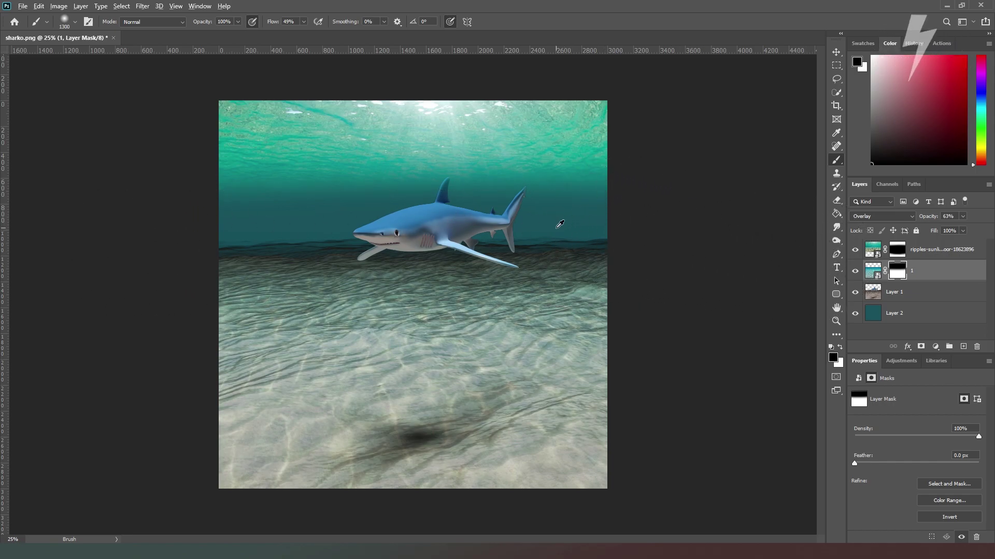
Add an empty Layer 3 above the ripples sunlight layer.
left_click(878, 313)
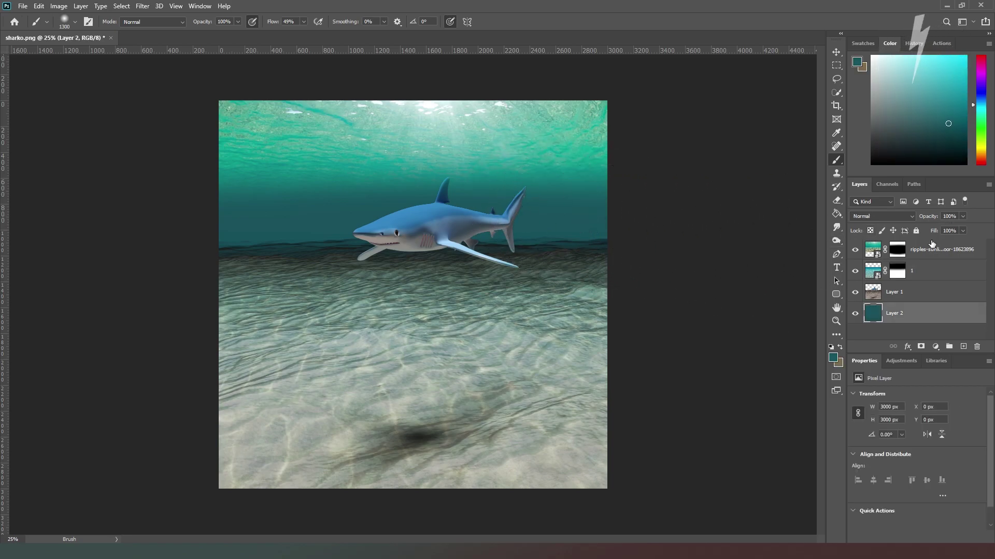
left_click(941, 251)
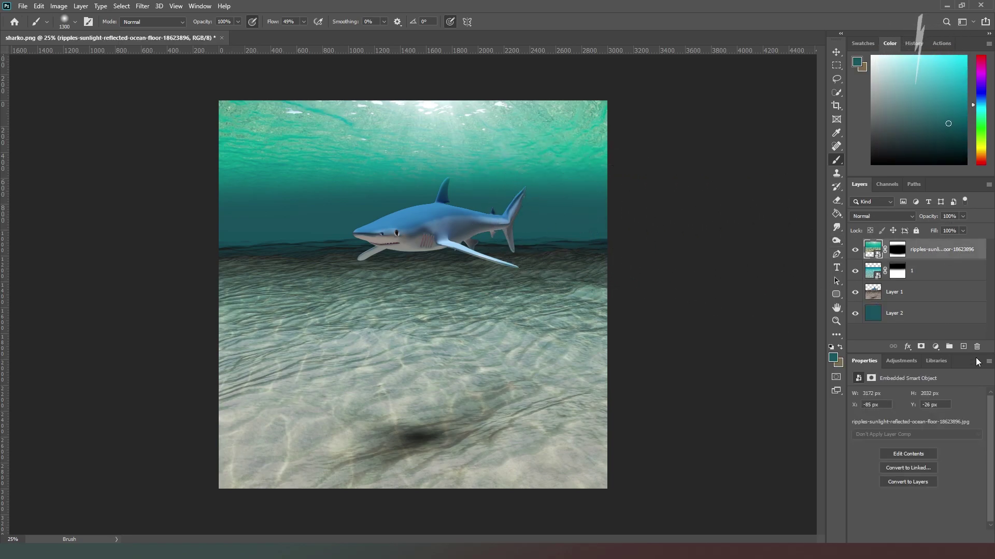
left_click(963, 347)
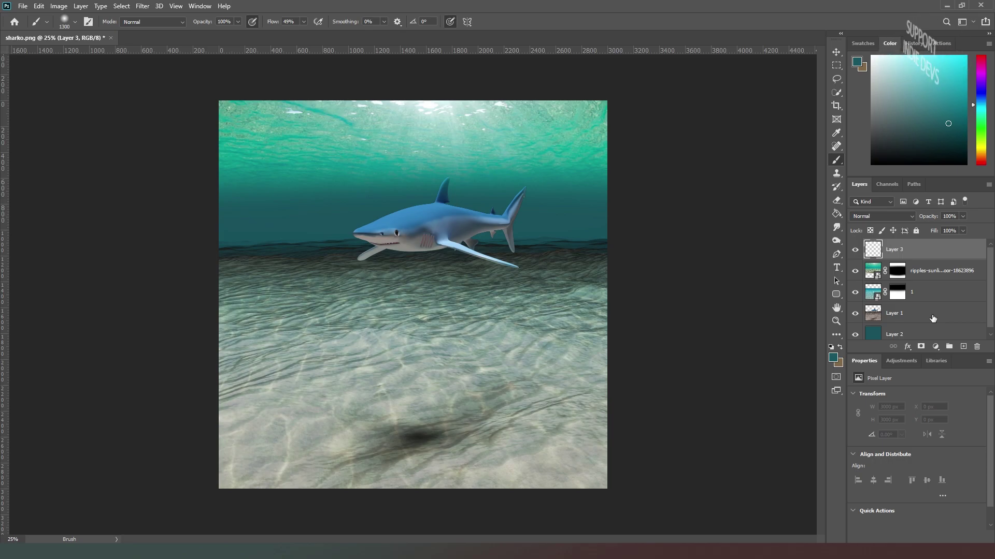
Quick-select the shark's body and fin on Layer 1, subtracting a stray area near the fin.
left_click(932, 318)
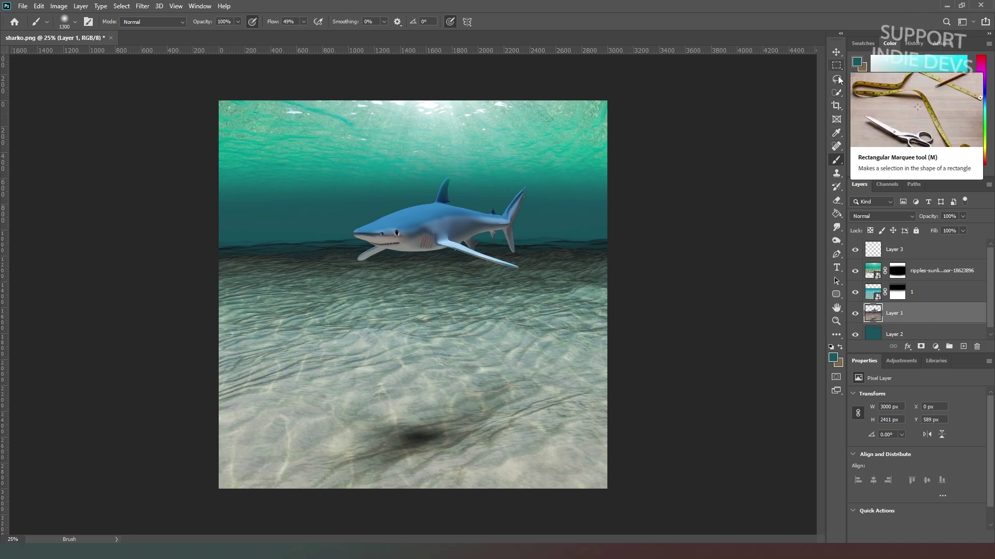
left_click(837, 92)
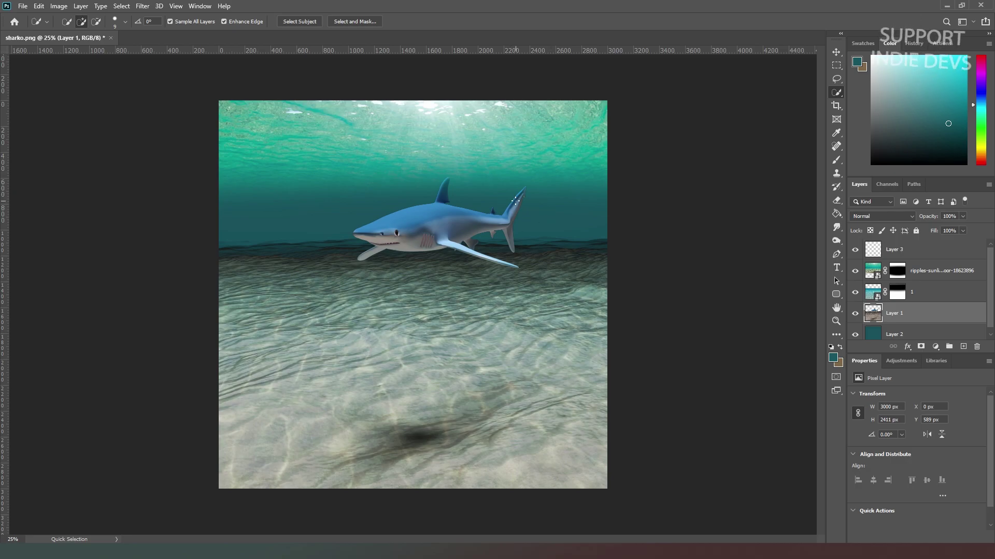
mouse_move(508, 222)
left_mouse_down()
mouse_move(411, 225)
mouse_move(445, 182)
mouse_move(442, 192)
left_mouse_up()
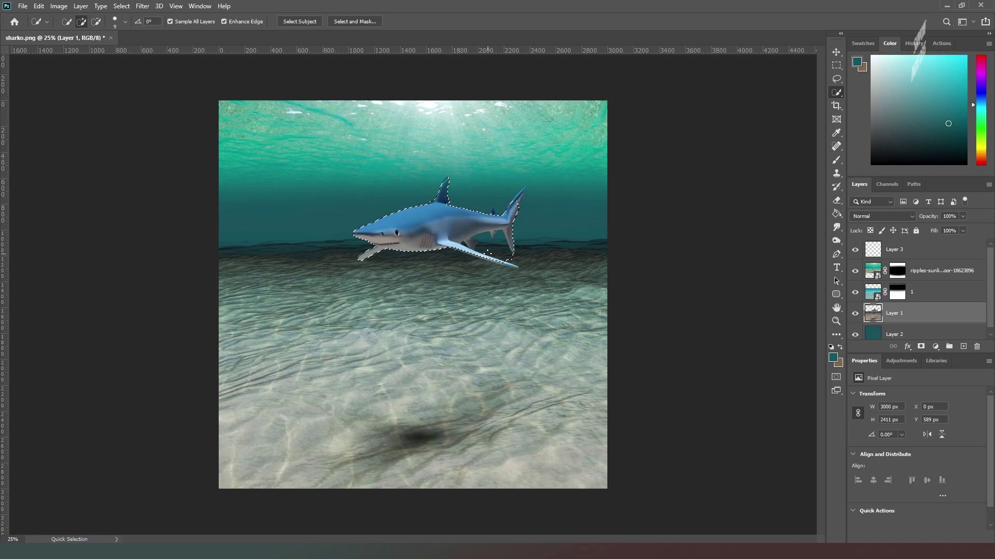
left_click_drag(456, 239, 500, 260)
key("alt")
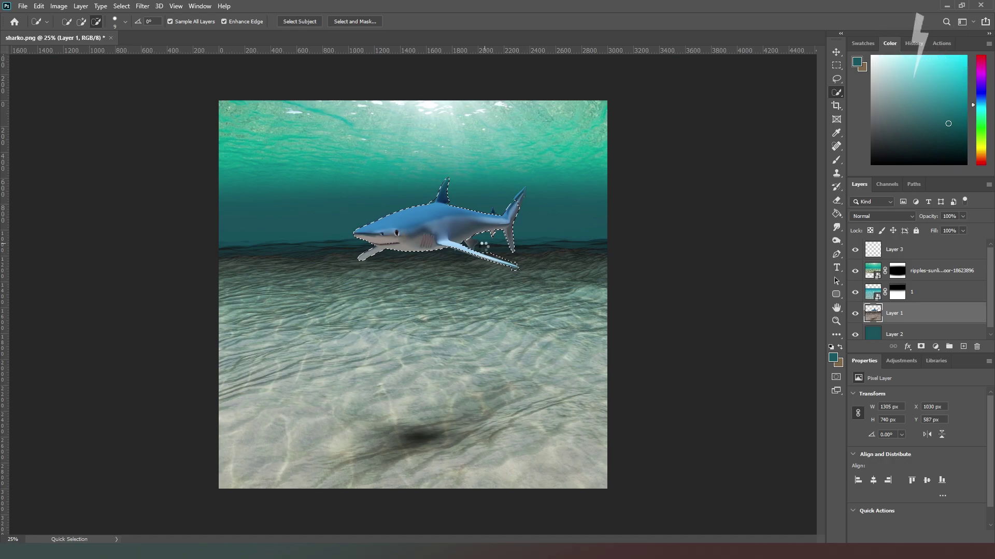
left_click(483, 245, "alt")
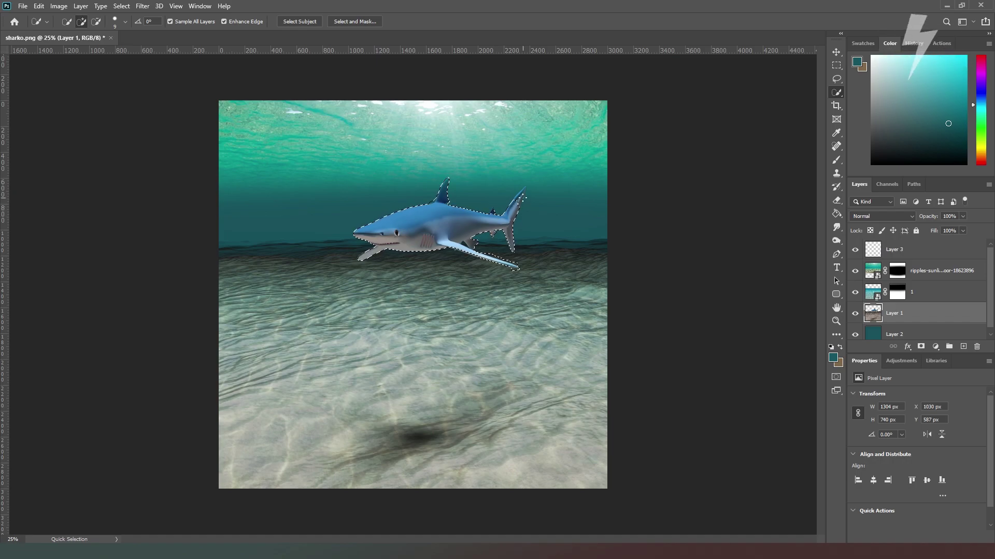
Add the tail tip to the shark selection and refine its edges with the Refine Edge Brush in Select and Mask.
left_click(524, 191)
left_click(354, 22)
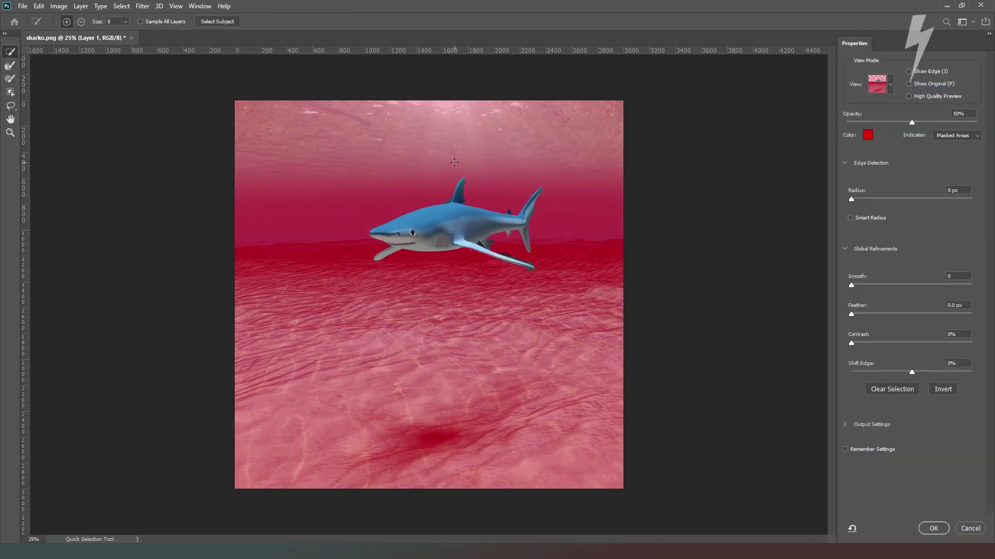
left_click(10, 65)
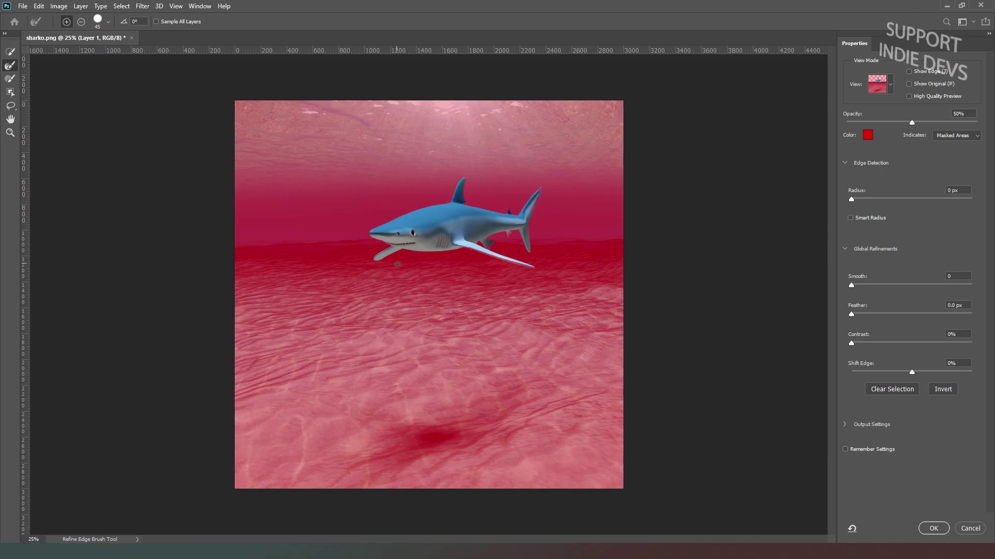
left_click(933, 528)
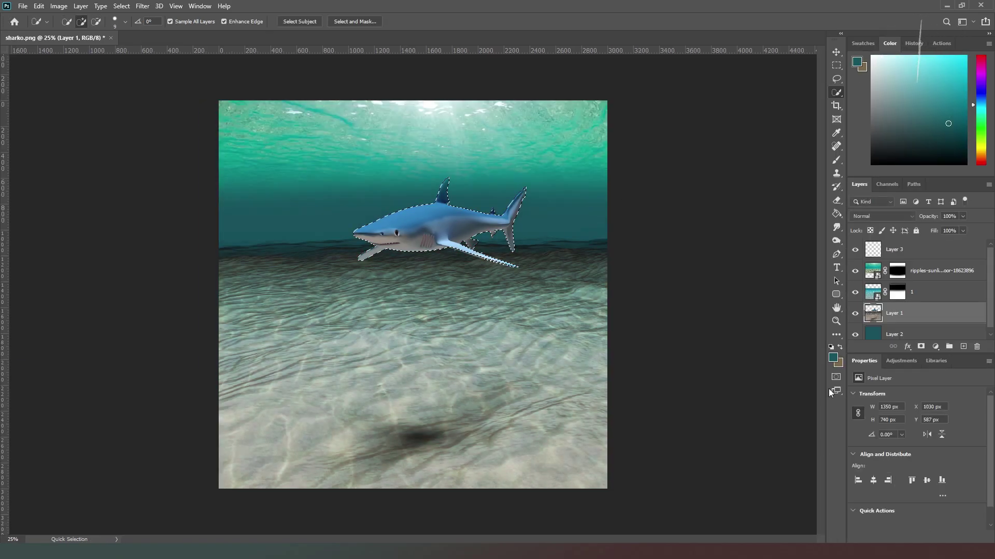
Give Layer 3 a mask from the shark selection, inverted so the shark is excluded.
left_click(937, 251)
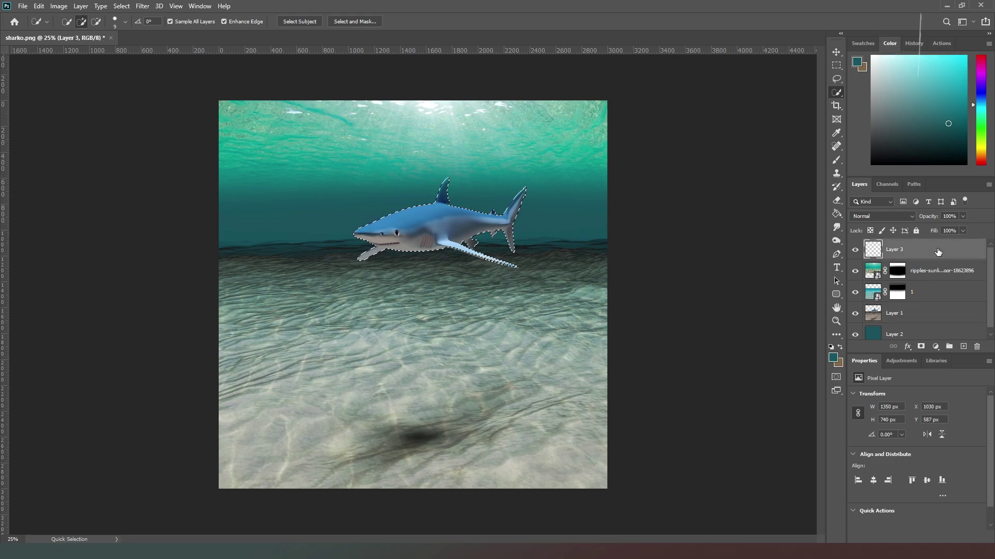
left_click(922, 347)
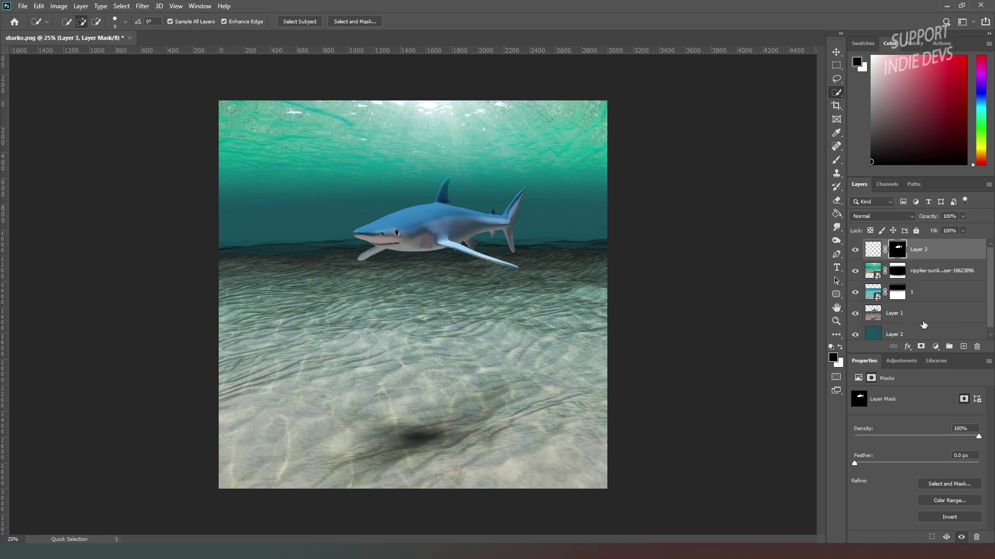
key("ctrl+i")
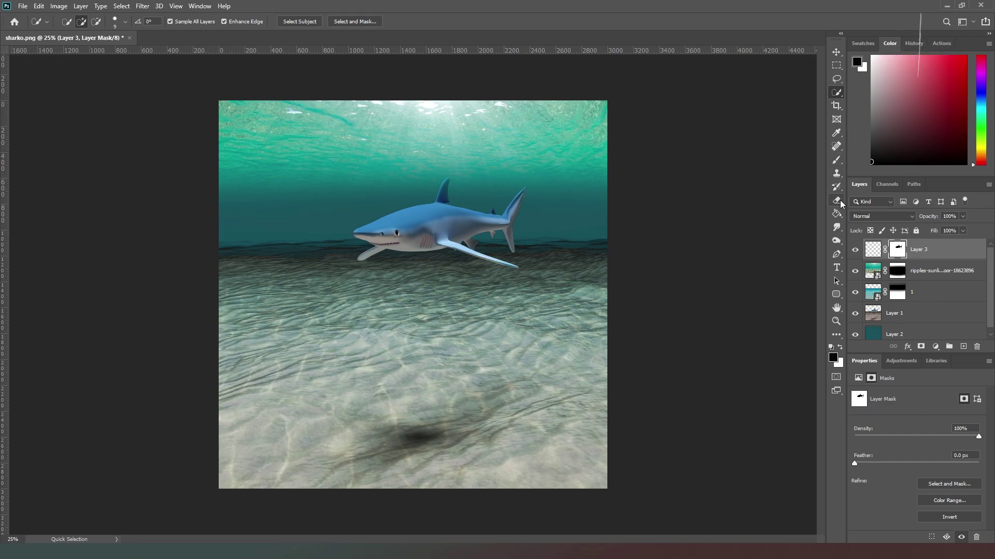
Fill Layer 3 with teal around the shark using the Paint Bucket.
left_click(837, 214)
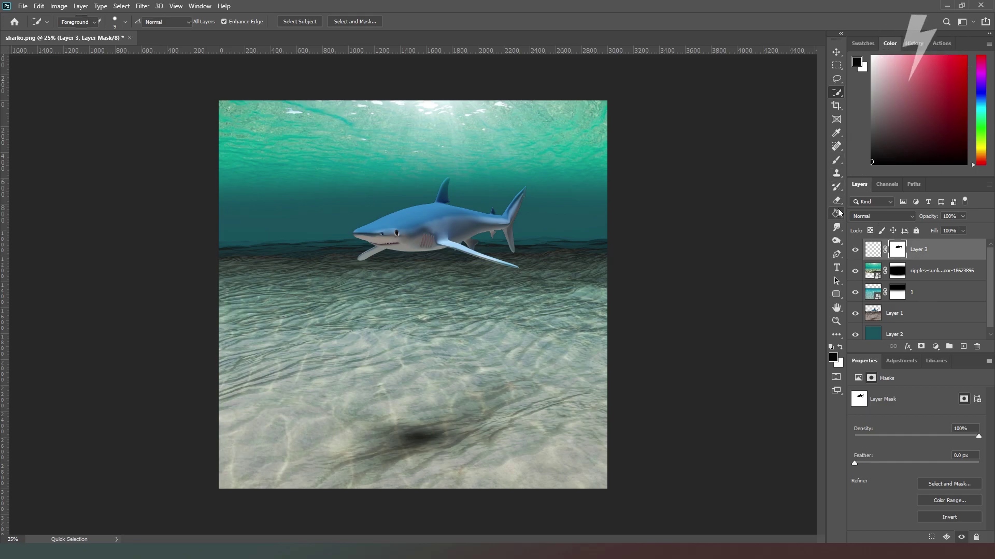
left_click(875, 335)
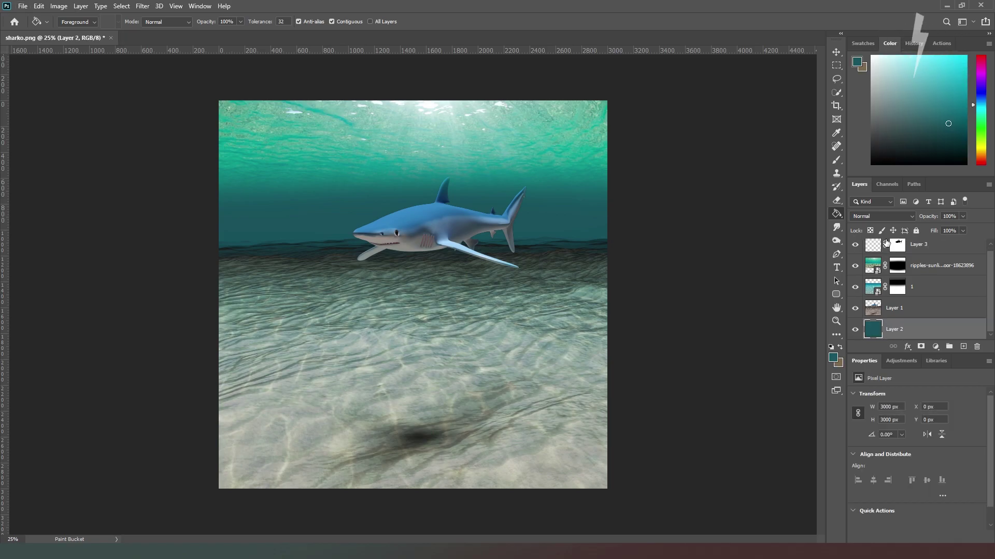
left_click(886, 243)
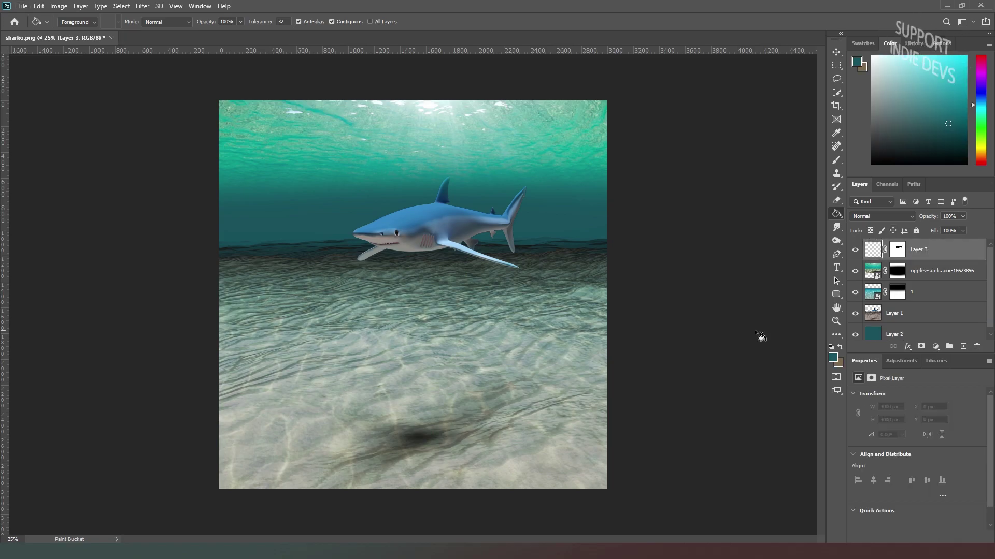
left_click(547, 221)
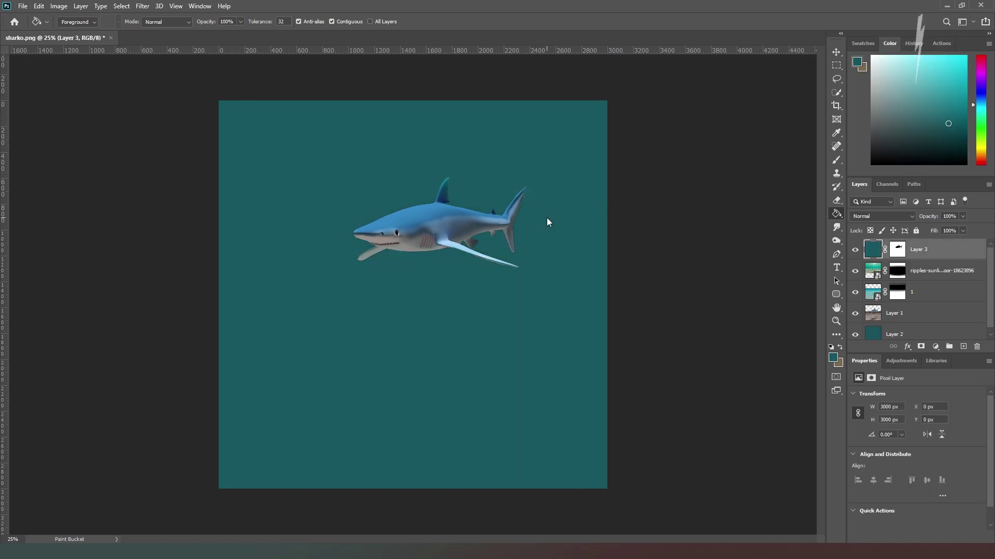
left_click(901, 250)
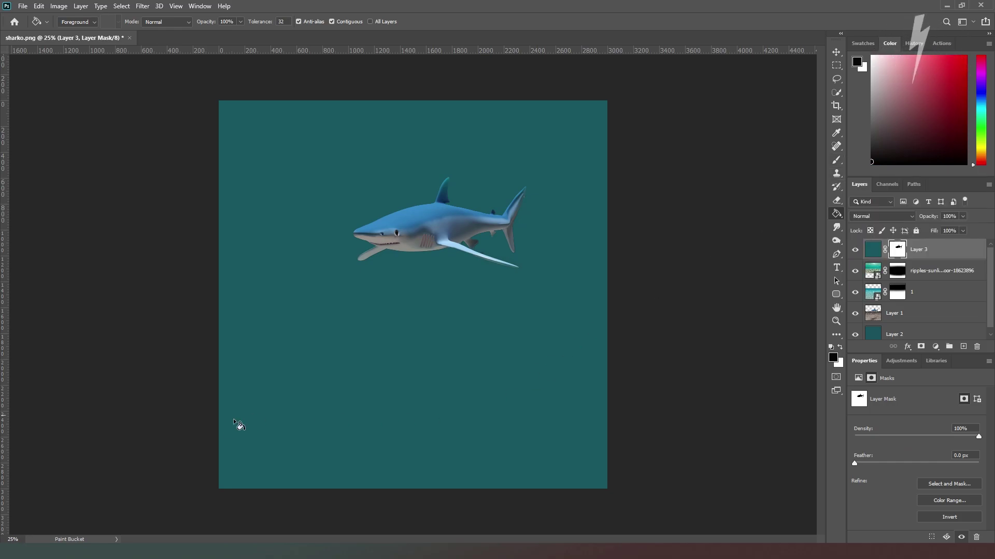
Paint Layer 3's mask with a low-opacity brush to reveal the sandy floor and sunlit surface water.
left_click(836, 159)
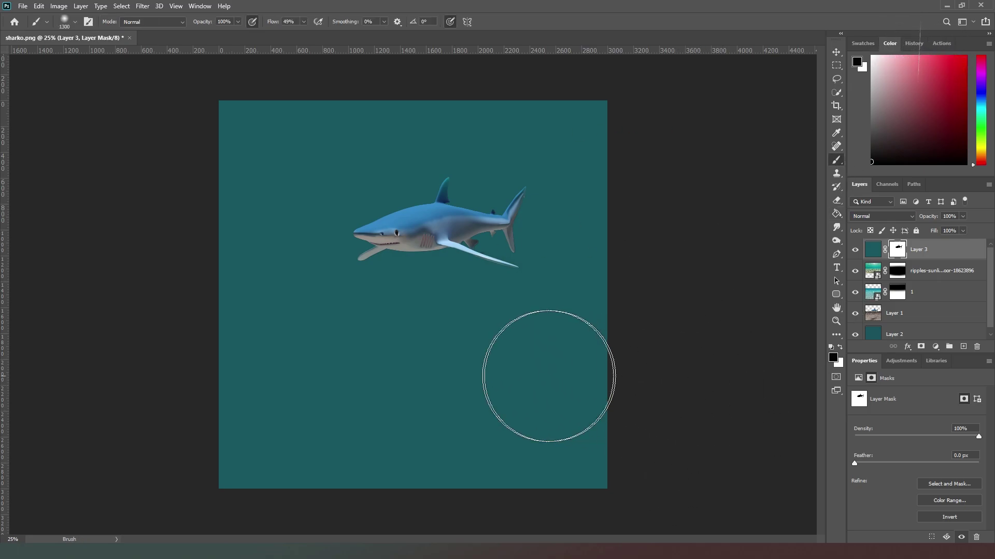
left_click_drag(205, 26, 165, 26)
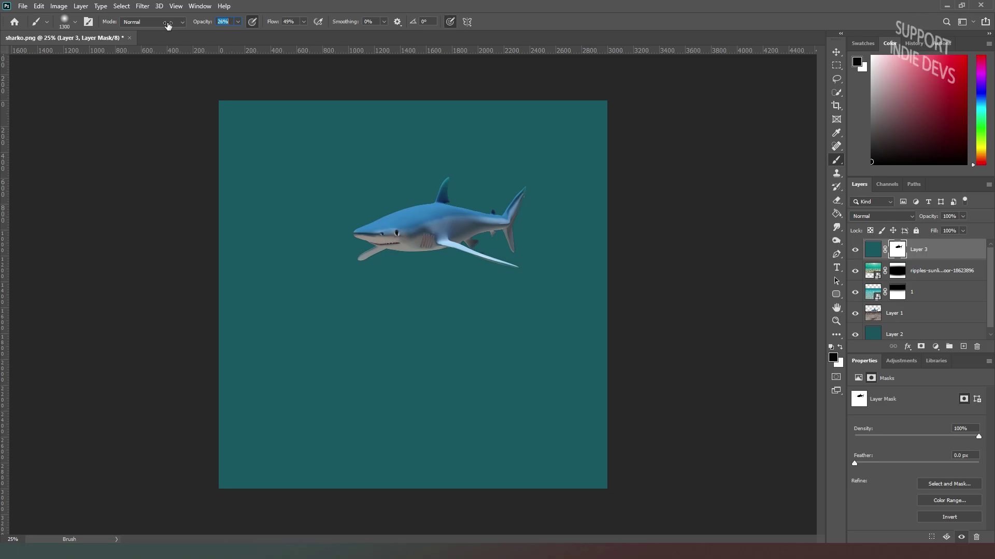
mouse_move(715, 450)
left_mouse_down()
mouse_move(44, 455)
mouse_move(156, 444)
mouse_move(140, 429)
mouse_move(332, 469)
mouse_move(290, 467)
left_mouse_up()
left_click_drag(621, 95, 189, 93)
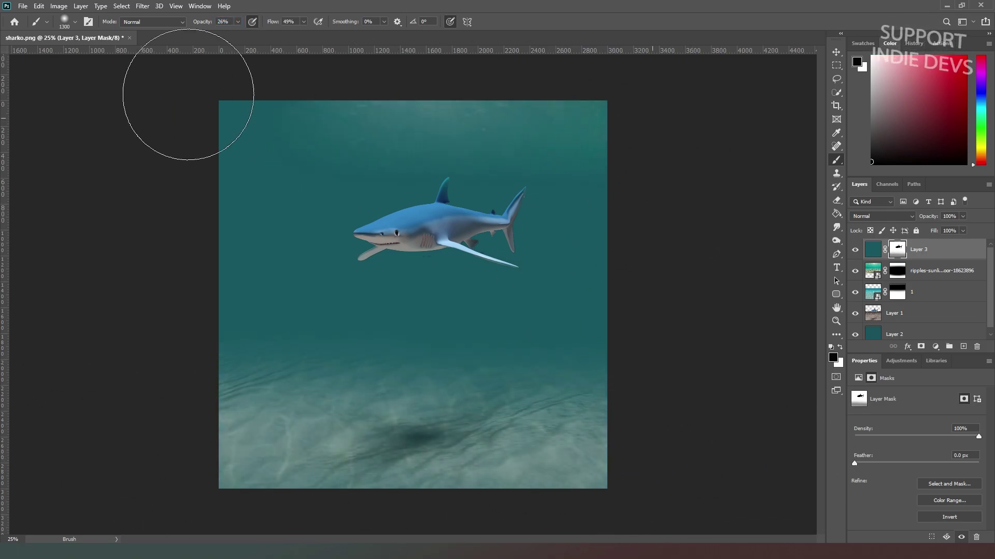
mouse_move(673, 119)
left_mouse_down()
mouse_move(477, 144)
mouse_move(637, 139)
mouse_move(91, 87)
mouse_move(81, 107)
left_mouse_up()
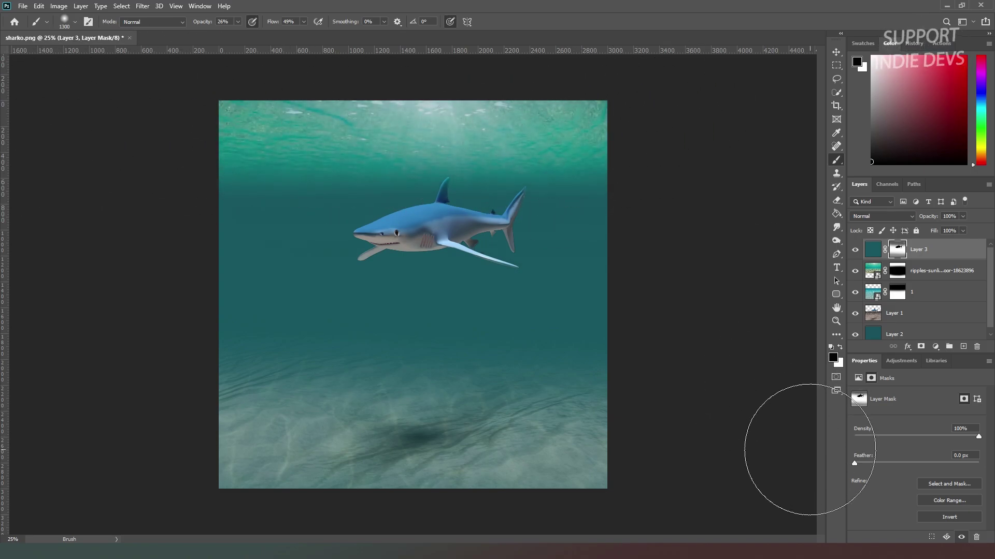
left_click_drag(219, 463, 3, 424)
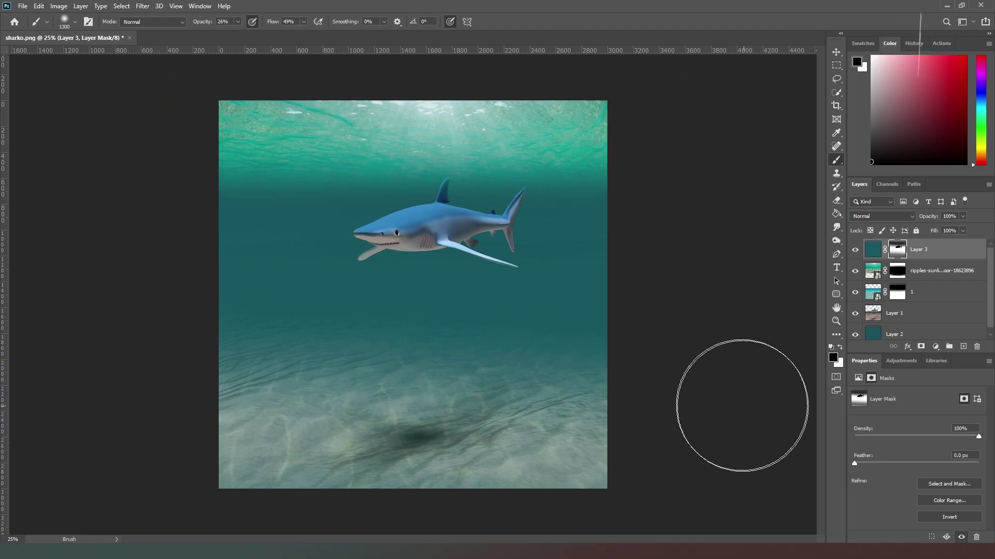
left_click_drag(725, 414, 282, 383)
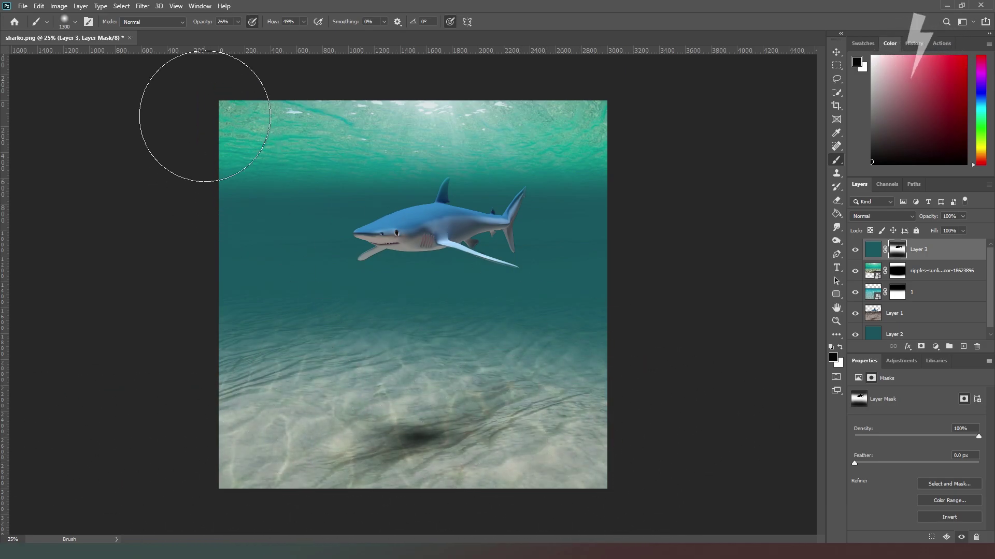
left_click_drag(207, 22, 199, 23)
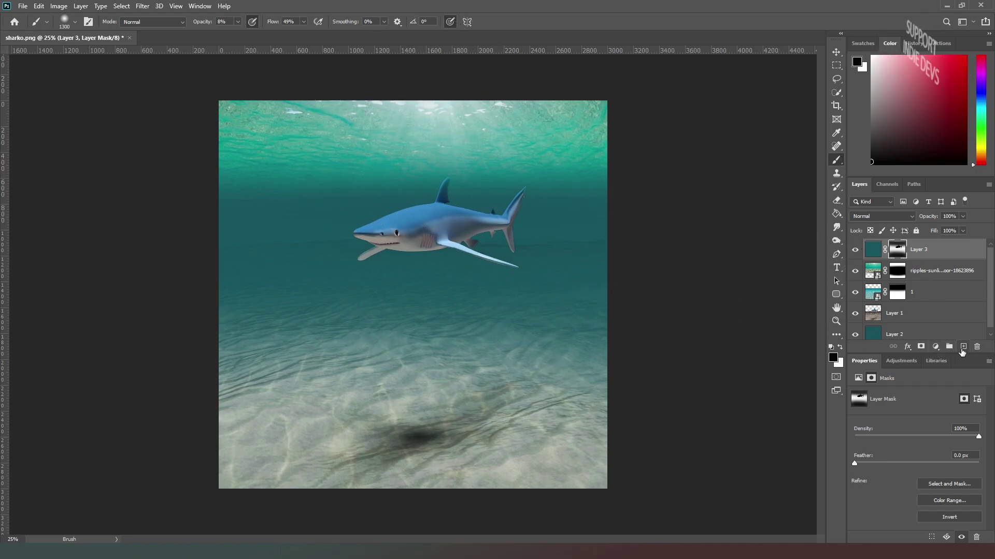
Add a new layer and set up a small white brush at 100% opacity and flow.
left_click(962, 348)
left_click(872, 56)
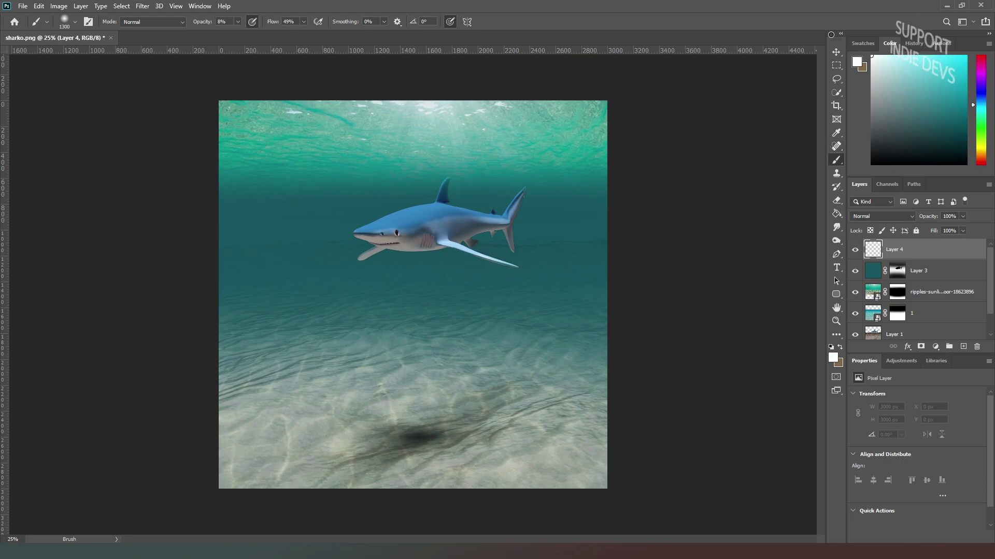
key("bracketleft")
key("bracketleft")
key("bracketleft")
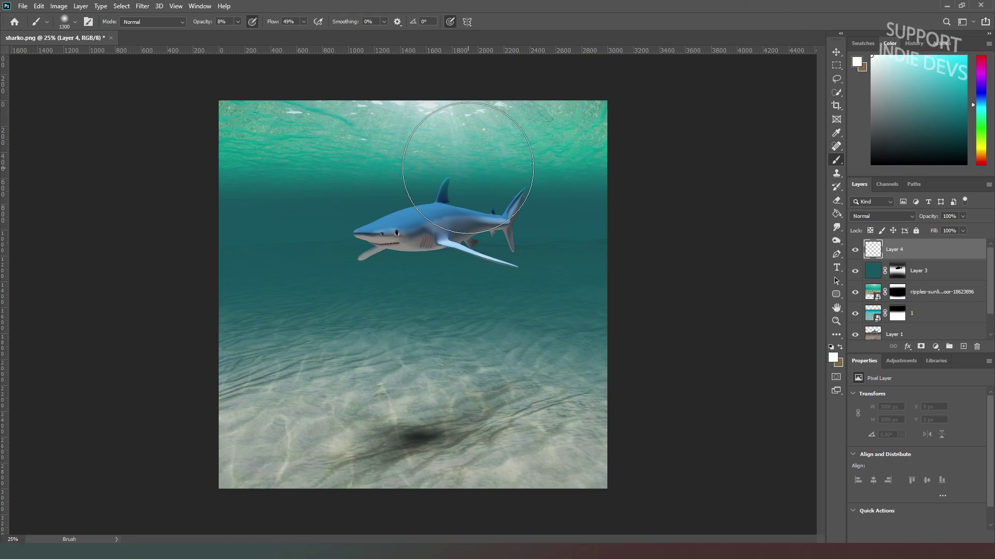
key("bracketleft")
key("bracketleft")
key("bracketleft")
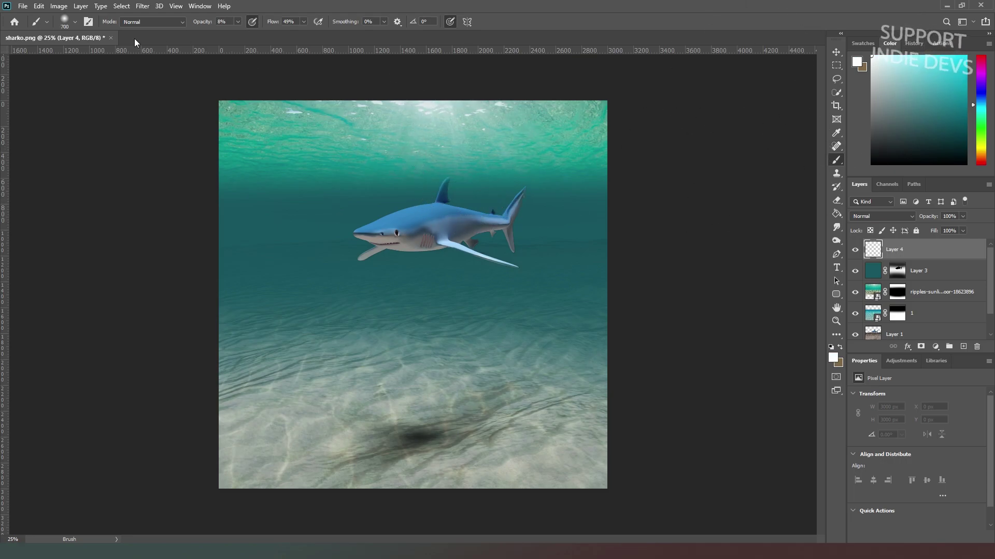
left_click_drag(198, 25, 392, 37)
left_click_drag(266, 26, 293, 25)
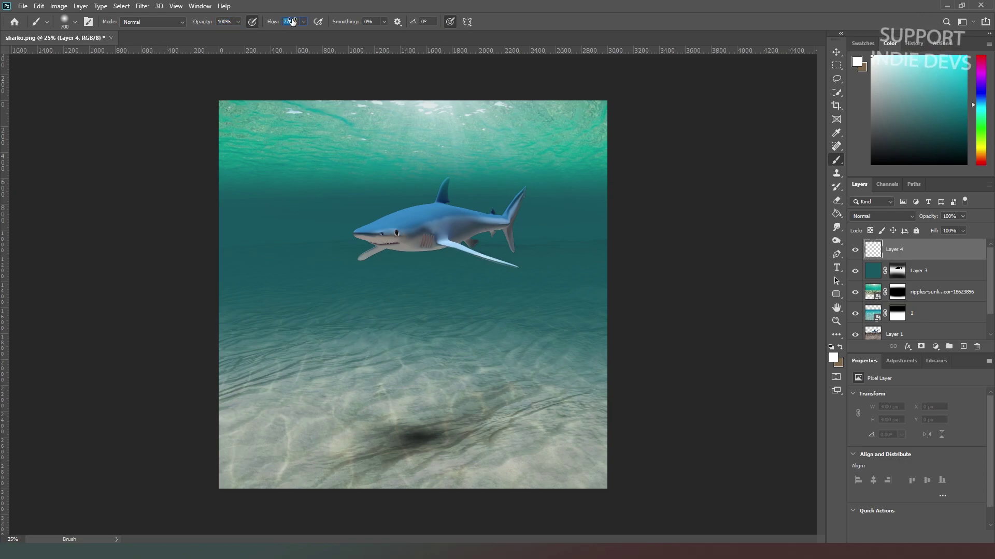
key("bracketleft")
key("bracketleft")
key("bracketleft")
key("bracketleft")
key("bracketleft")
key("bracketleft")
key("bracketleft")
key("bracketleft")
key("bracketleft")
key("bracketleft")
key("bracketleft")
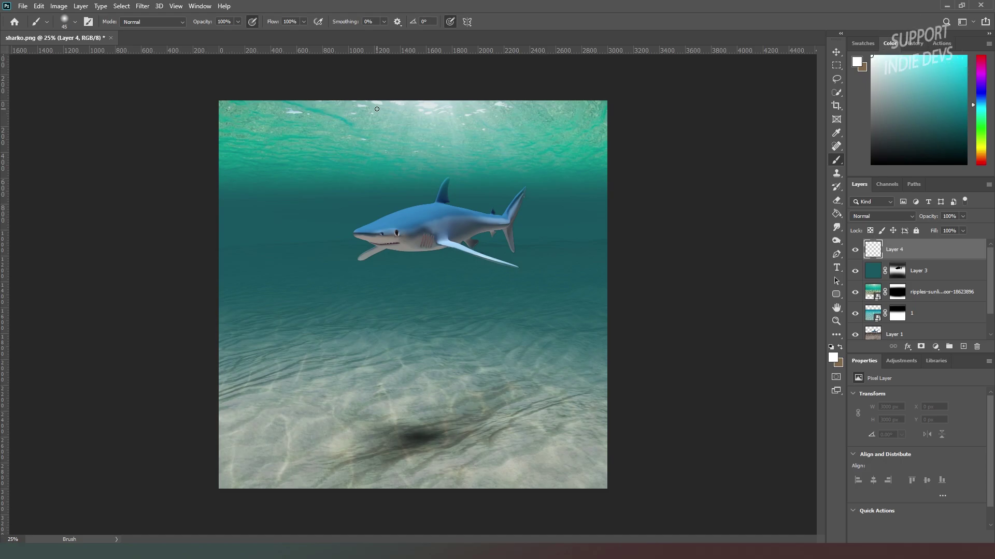
Dot about a dozen white sparkles along the water surface near the top.
left_click(376, 108)
left_click(389, 123)
left_click(472, 135)
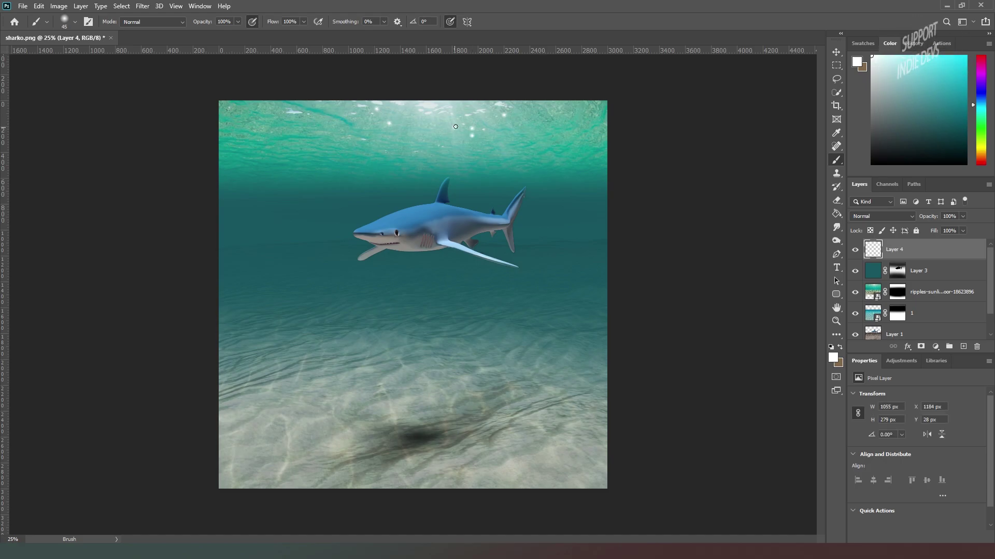
left_click(477, 107)
left_click(350, 105)
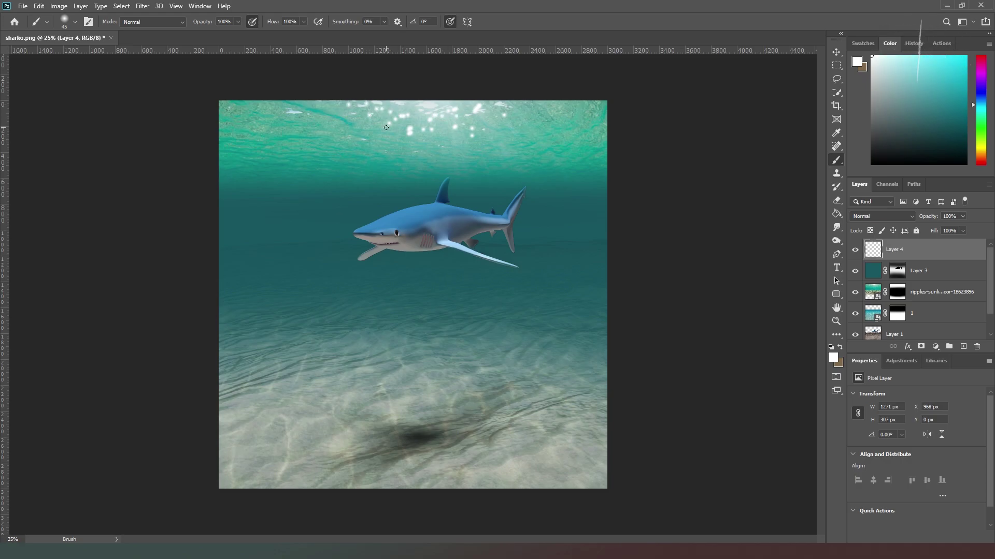
left_click(428, 130)
left_click(441, 127)
left_click(468, 126)
left_click(478, 110)
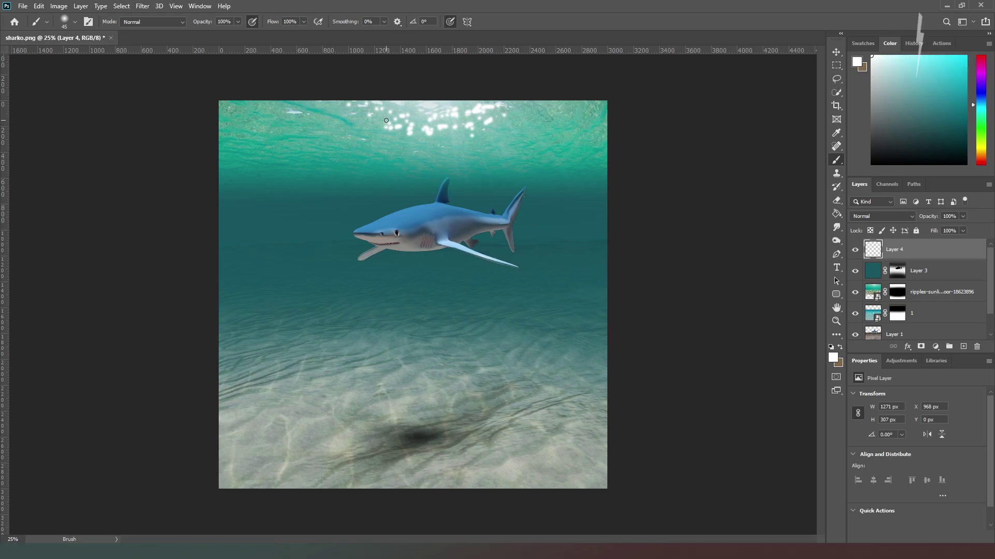
left_click(417, 112)
left_click(422, 118)
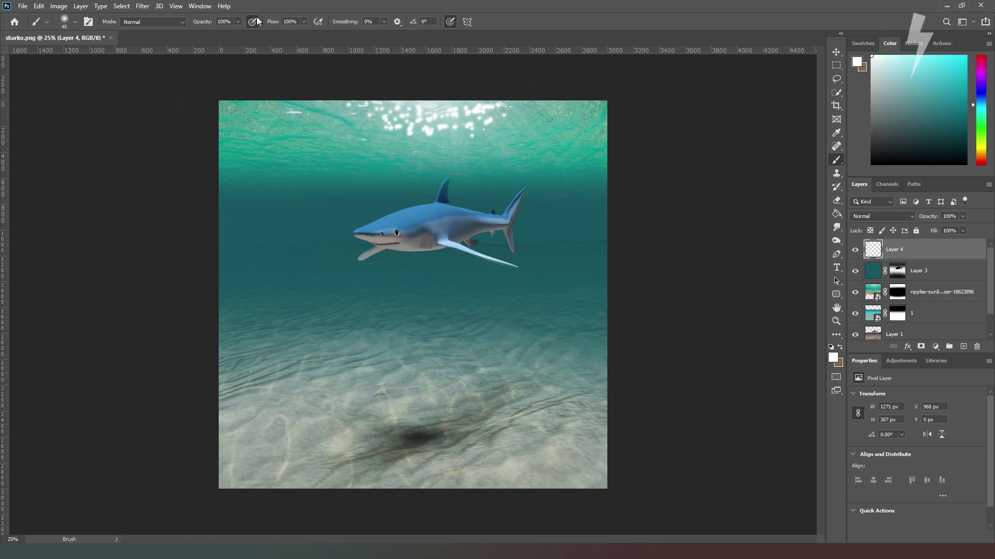
left_click(142, 6)
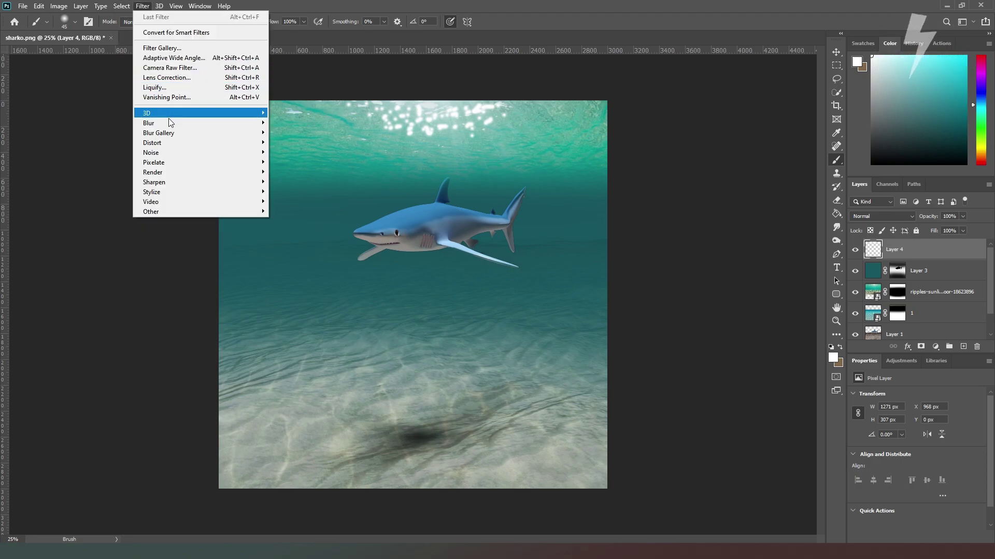
mouse_move(244, 120)
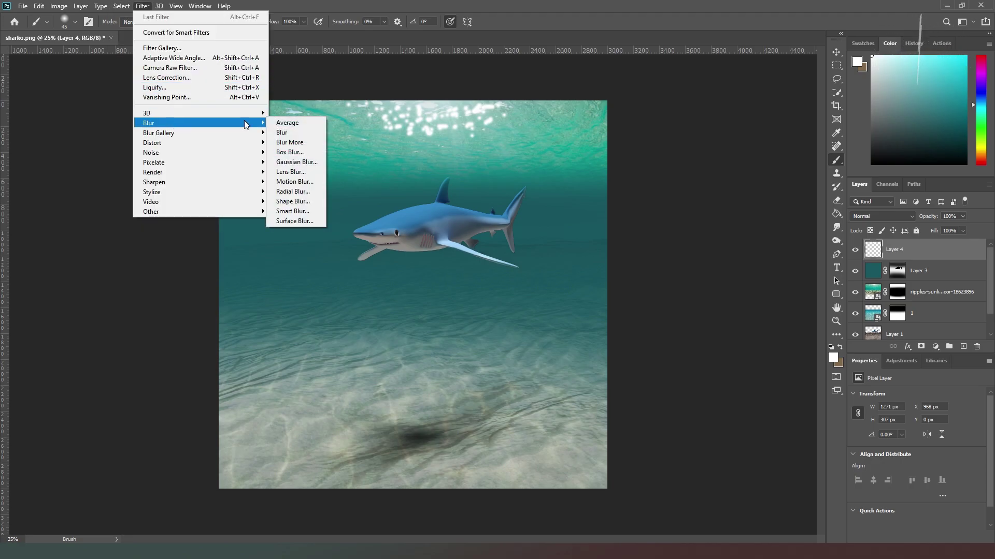
left_click(293, 182)
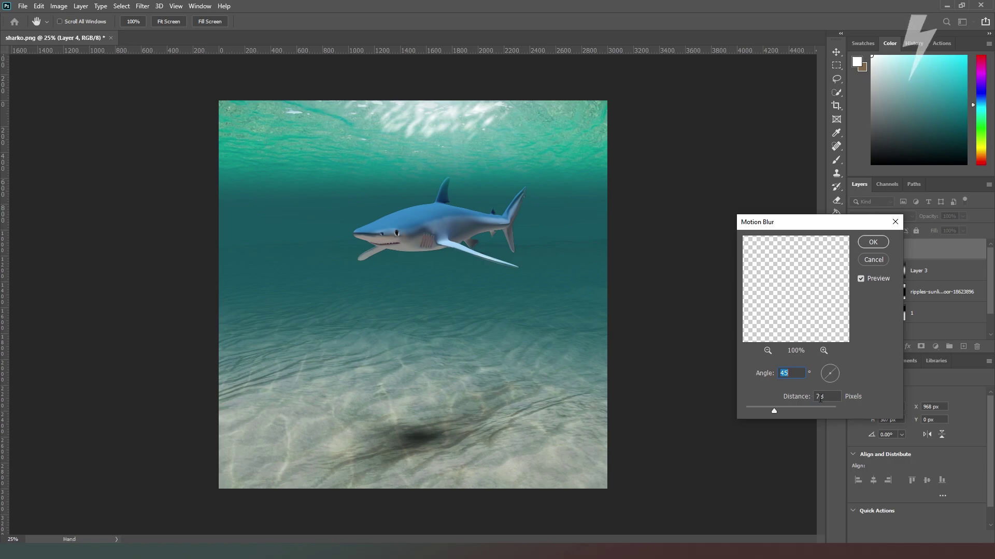
left_click_drag(829, 379, 832, 380)
key("Escape")
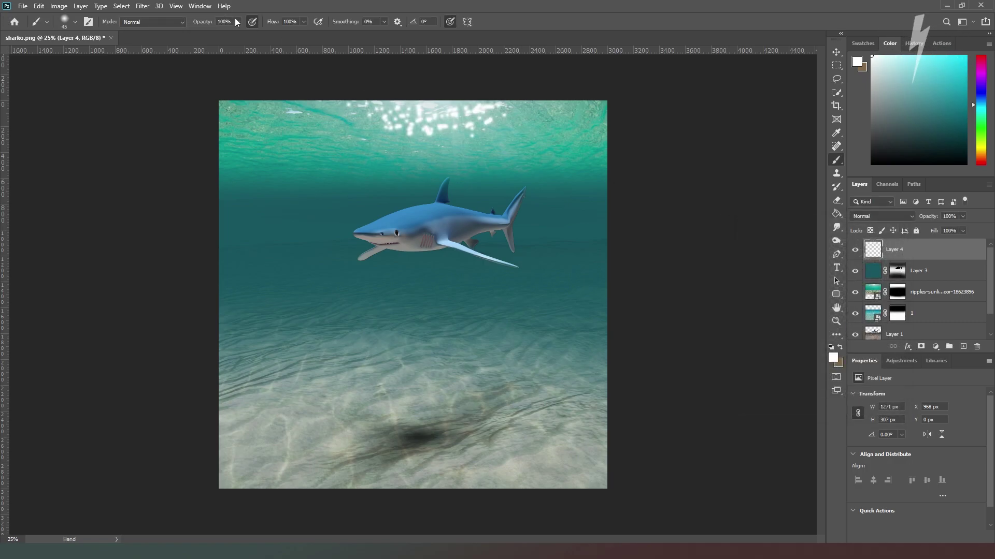
left_click(142, 5)
mouse_move(171, 125)
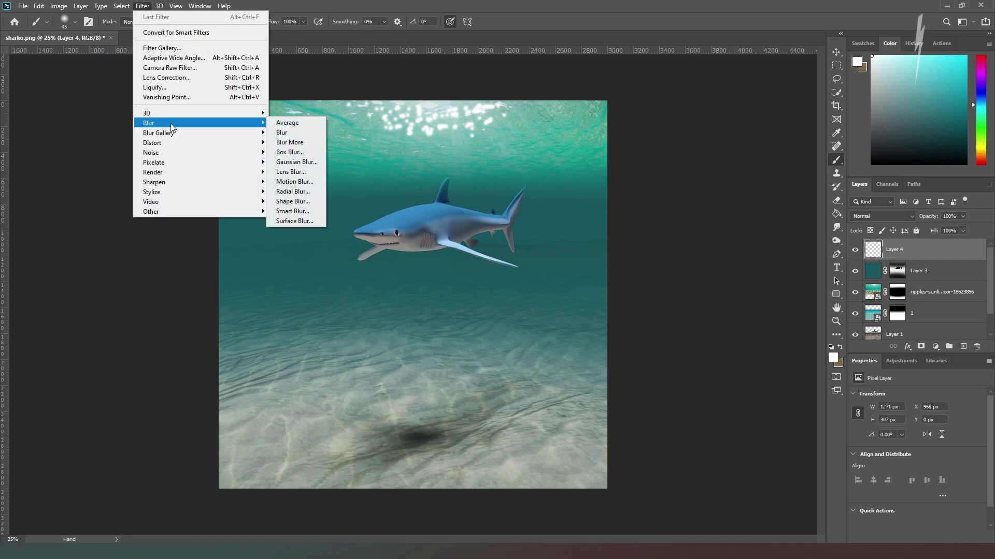
left_click(306, 189)
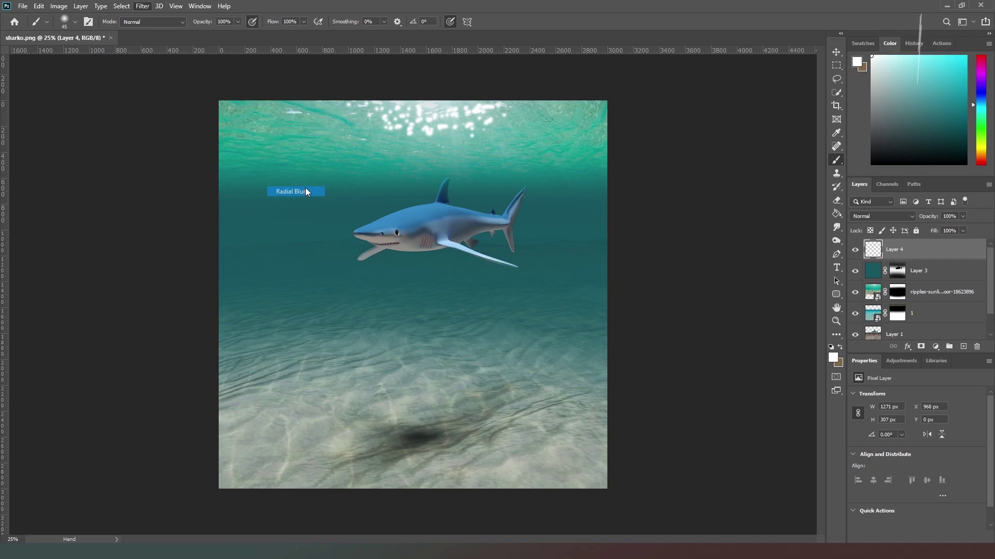
left_click(441, 213)
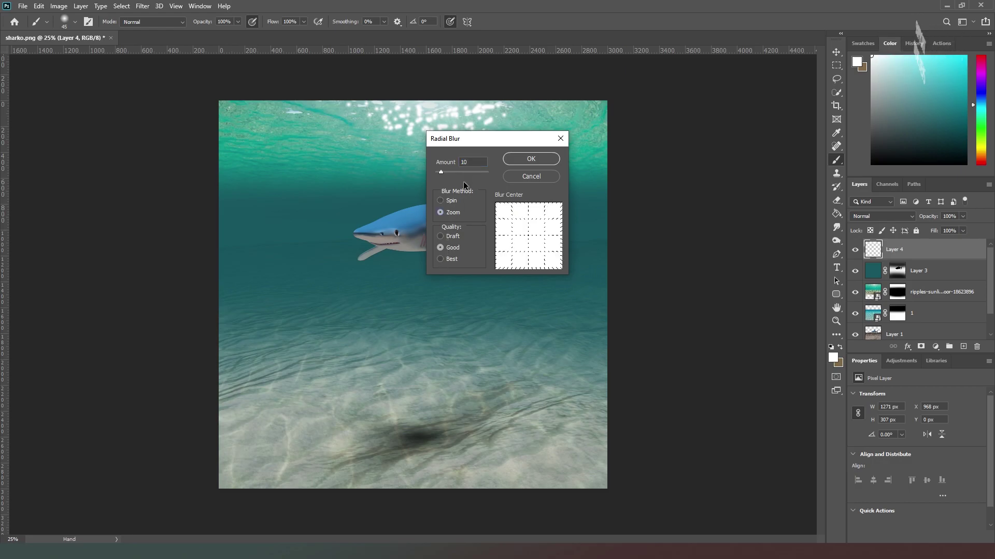
mouse_move(464, 174)
left_mouse_down()
mouse_move(483, 173)
mouse_move(470, 174)
left_mouse_up()
left_click_drag(525, 235, 527, 203)
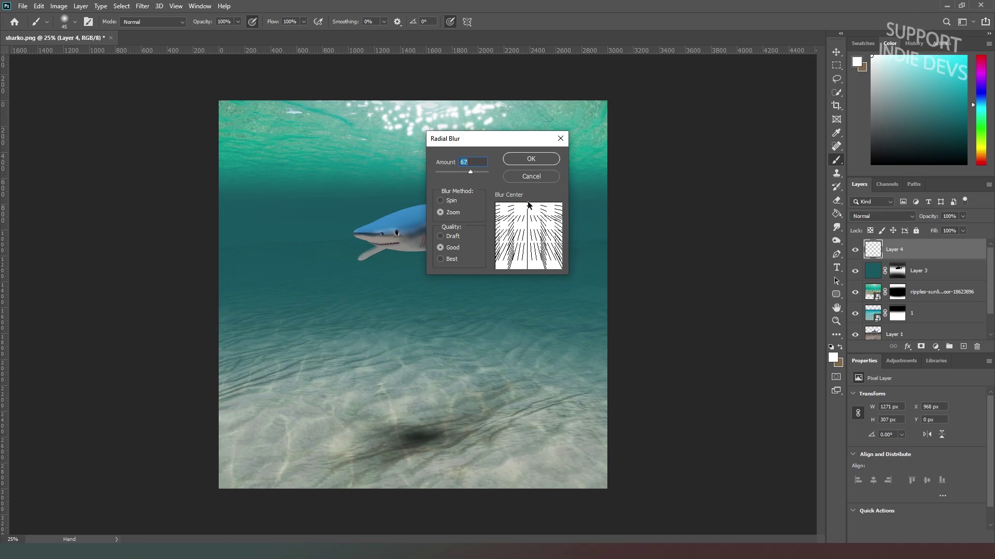
left_click(538, 157)
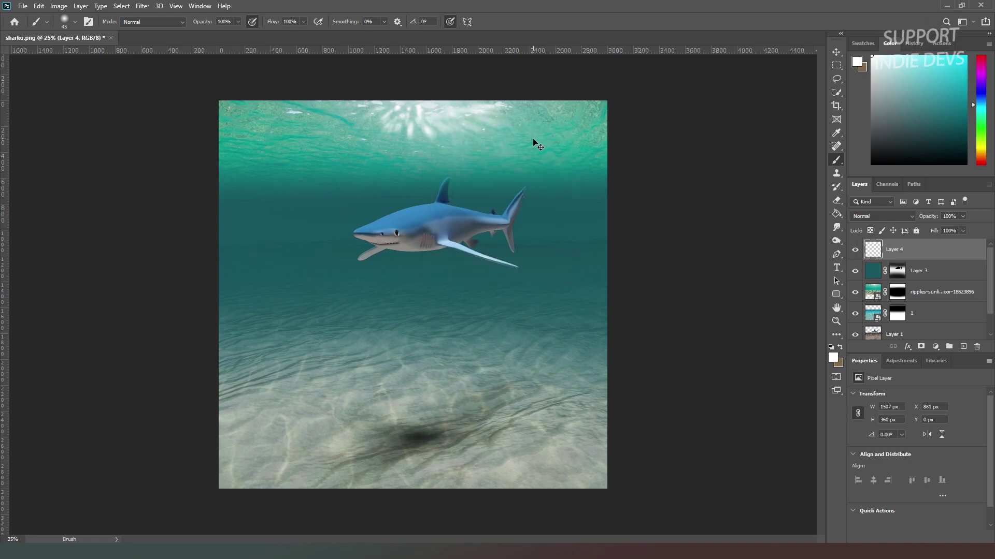
key("ctrl+z")
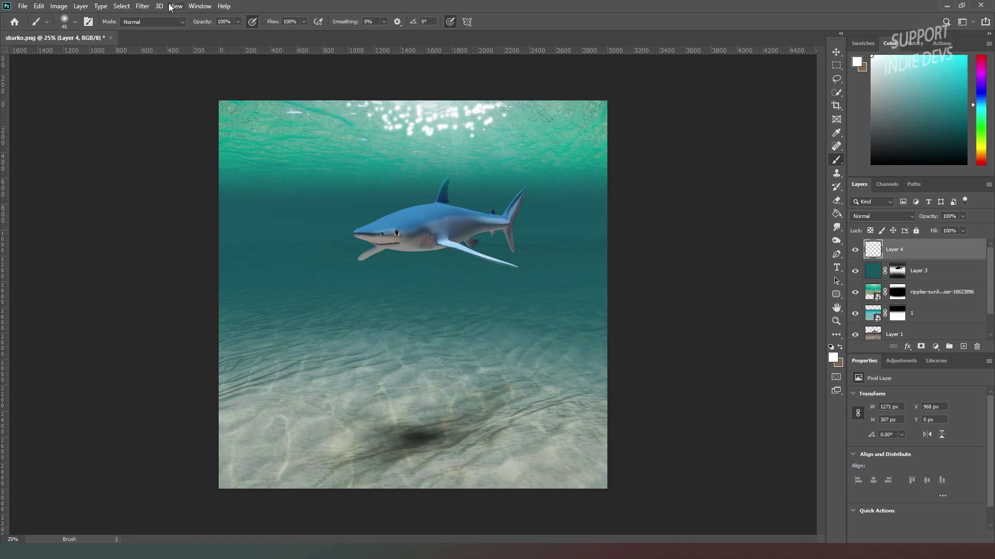
left_click(143, 6)
mouse_move(185, 124)
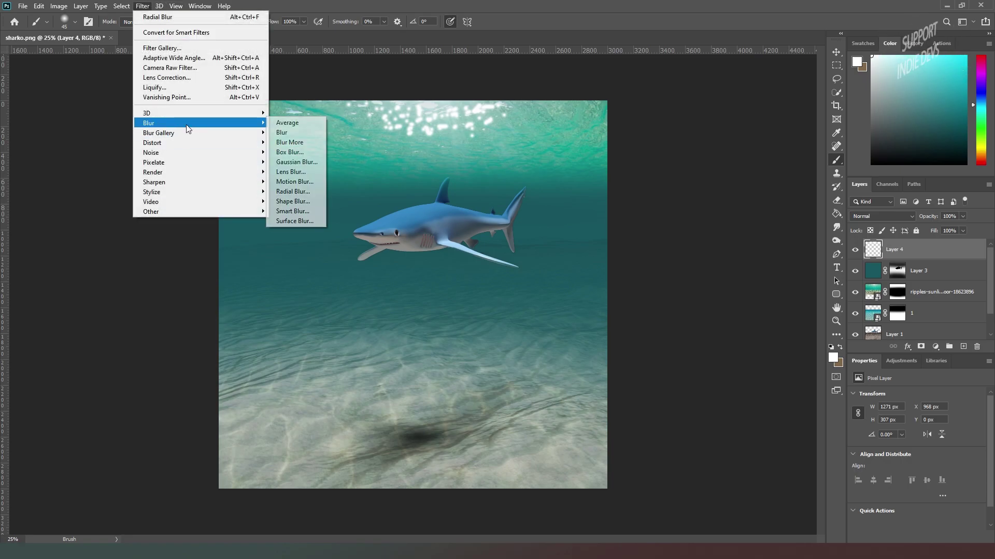
left_click(298, 192)
left_click_drag(528, 224, 530, 196)
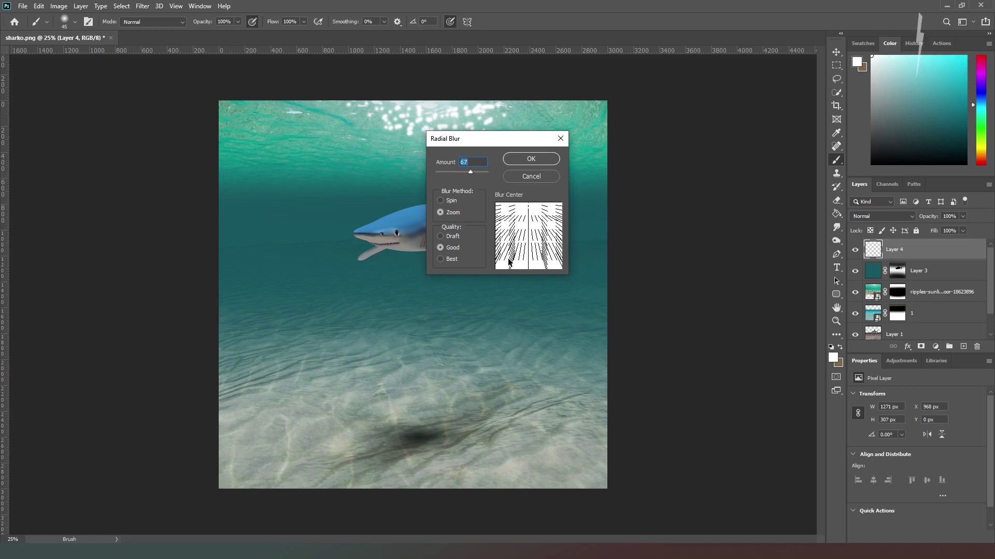
left_click(540, 176)
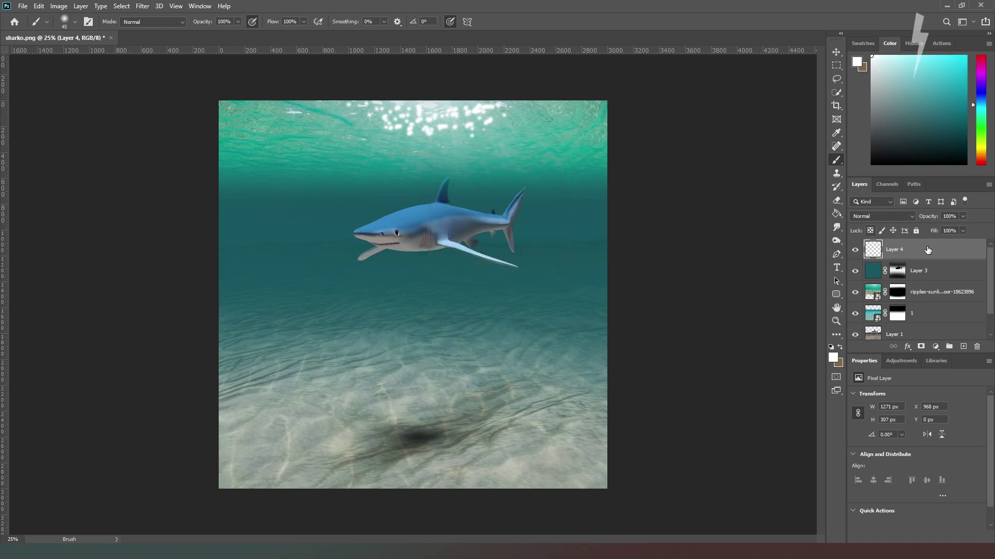
Move the sparkles down toward the shark and apply a Zoom Radial Blur with its centre shifted up.
left_click(836, 52)
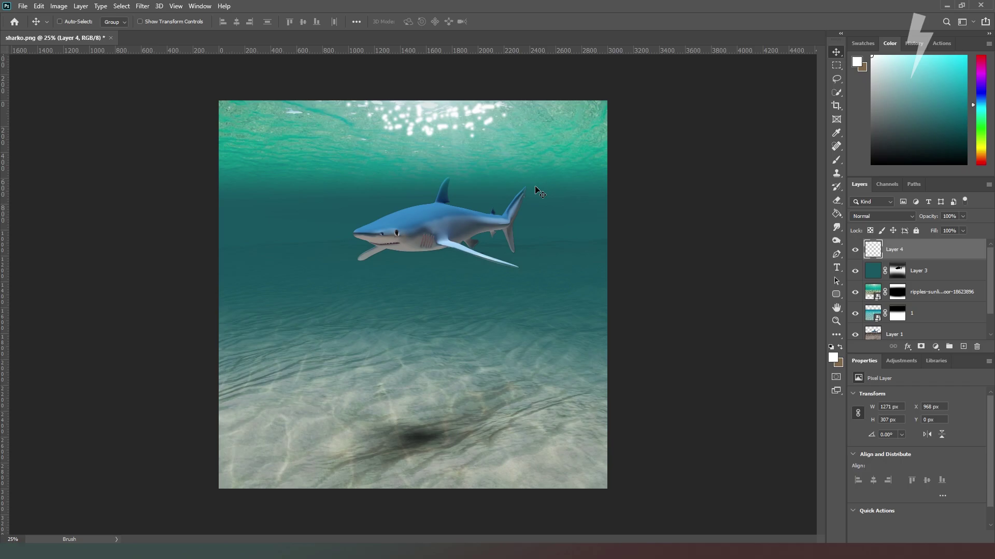
left_click_drag(422, 211, 426, 250)
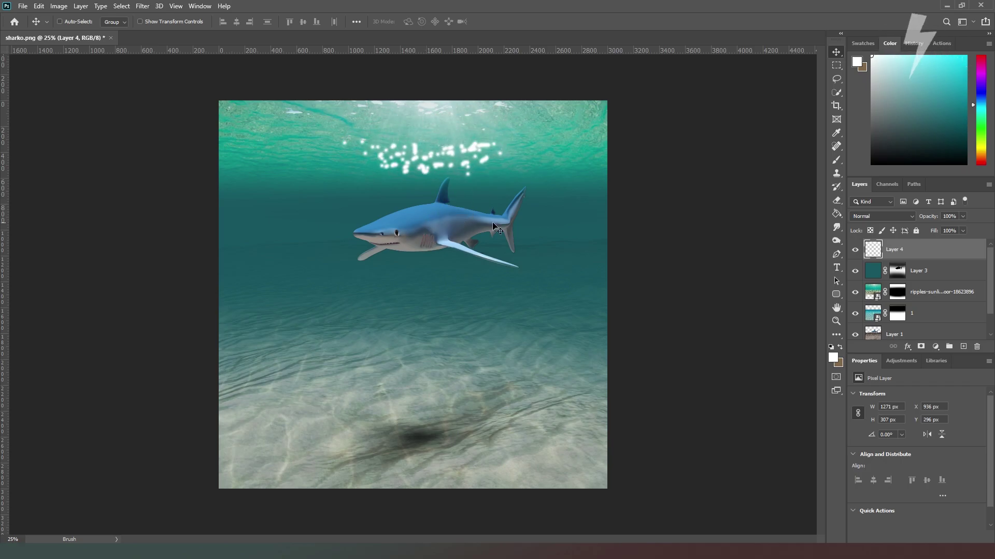
left_click(141, 6)
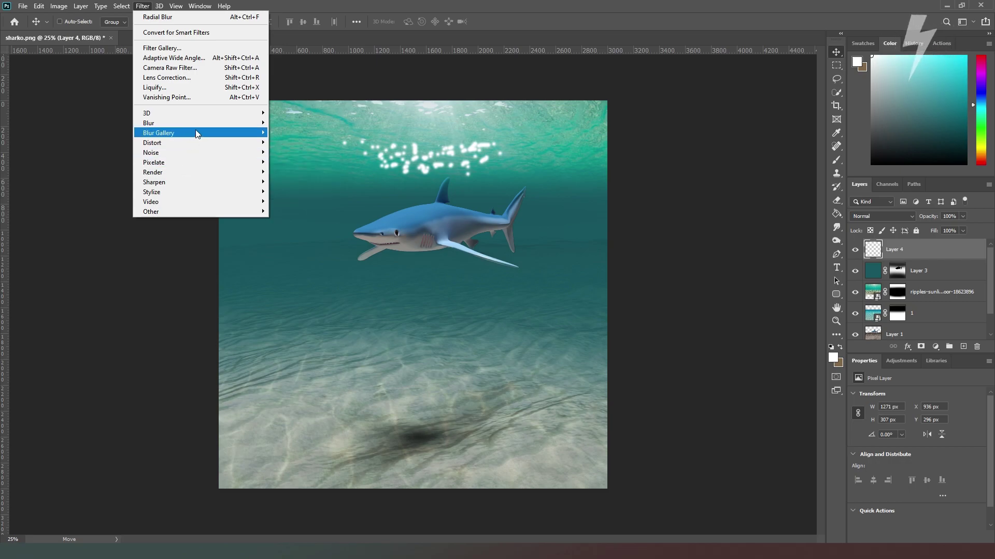
mouse_move(198, 124)
left_click(293, 191)
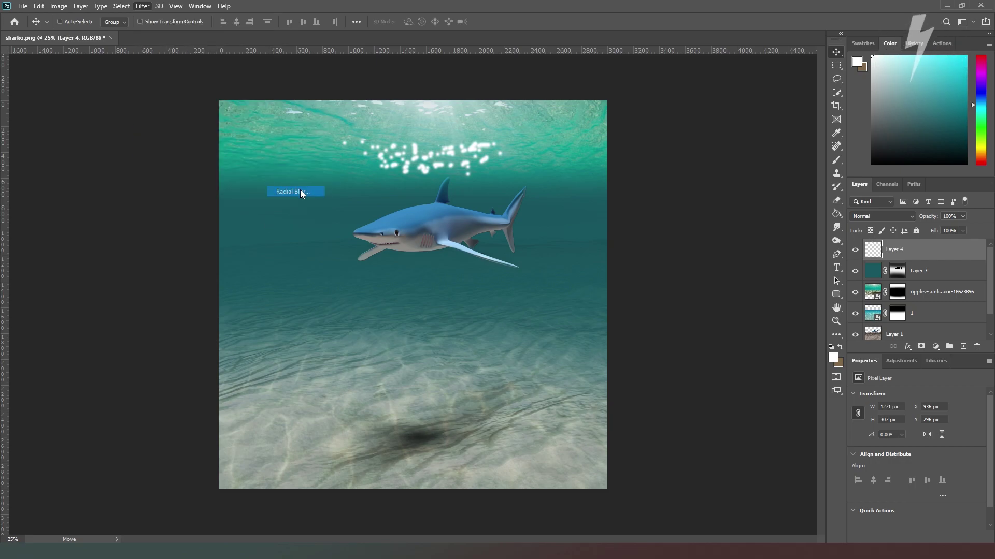
left_click_drag(526, 214, 528, 206)
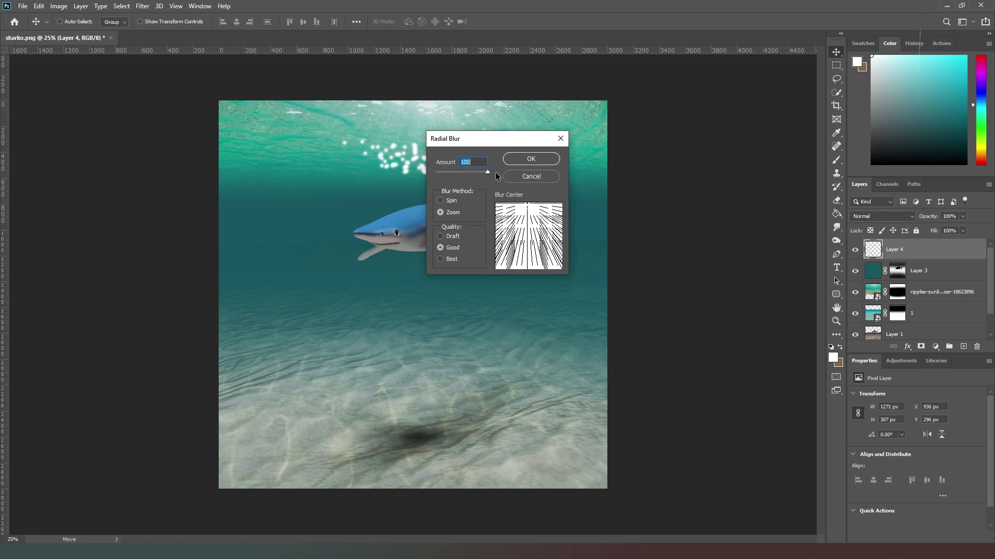
left_click(529, 158)
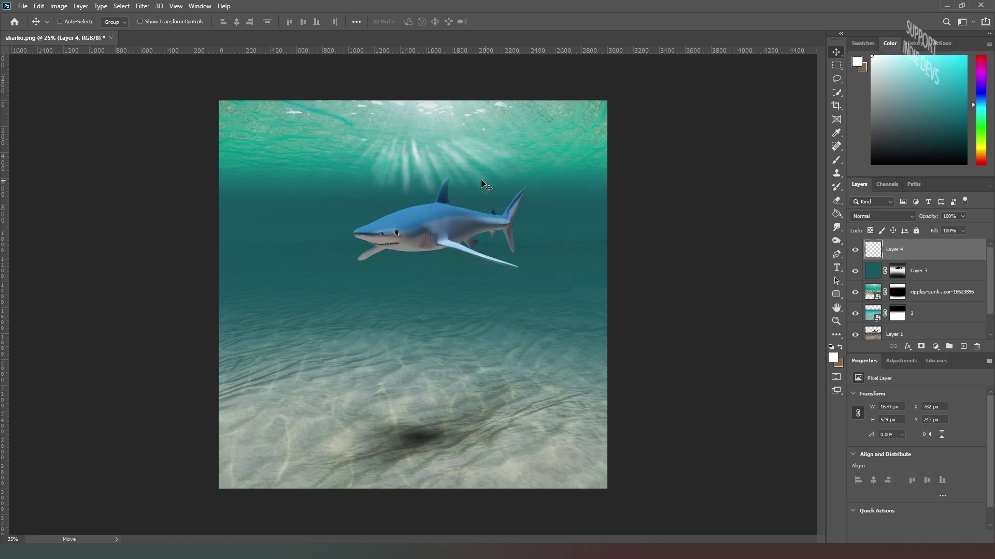
Undo the radial blur and delete the light-dot layer's content.
key("ctrl")
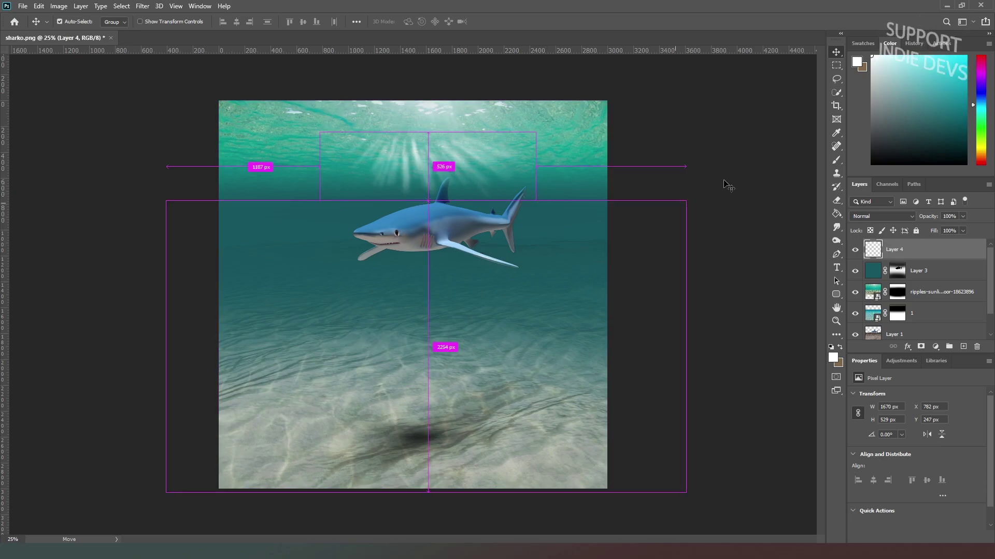
key("ctrl+z")
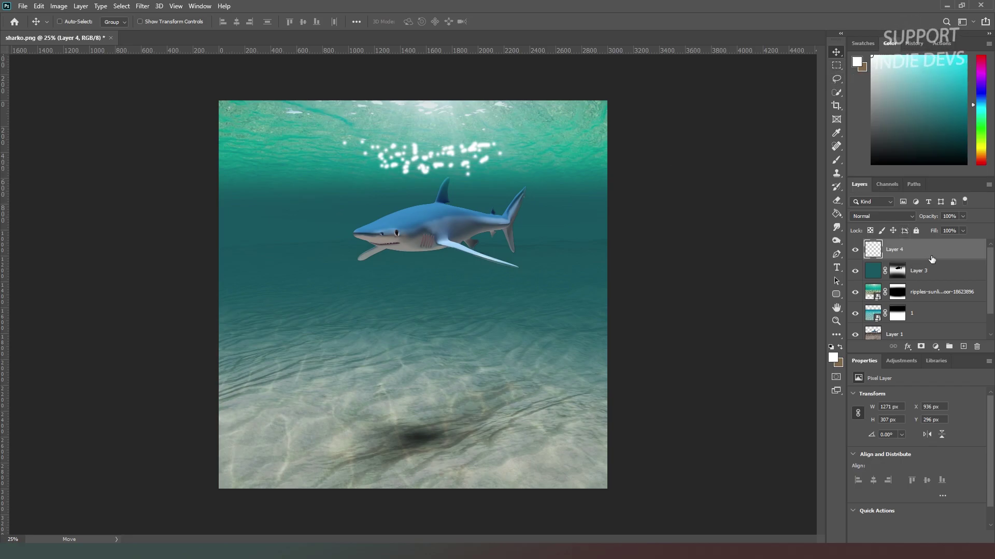
key("Delete")
Add a new empty layer and set the Brush to 80% opacity.
left_click(963, 347)
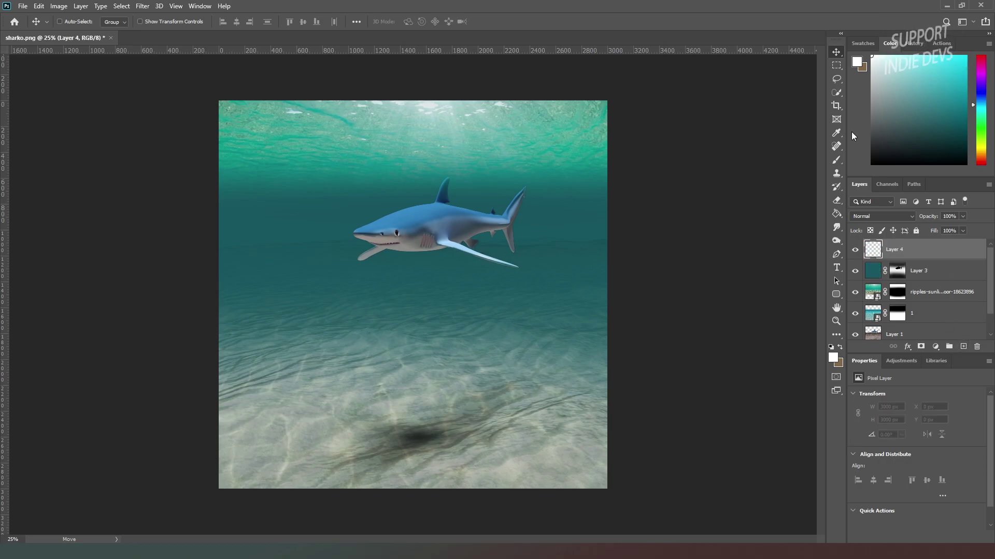
left_click(836, 160)
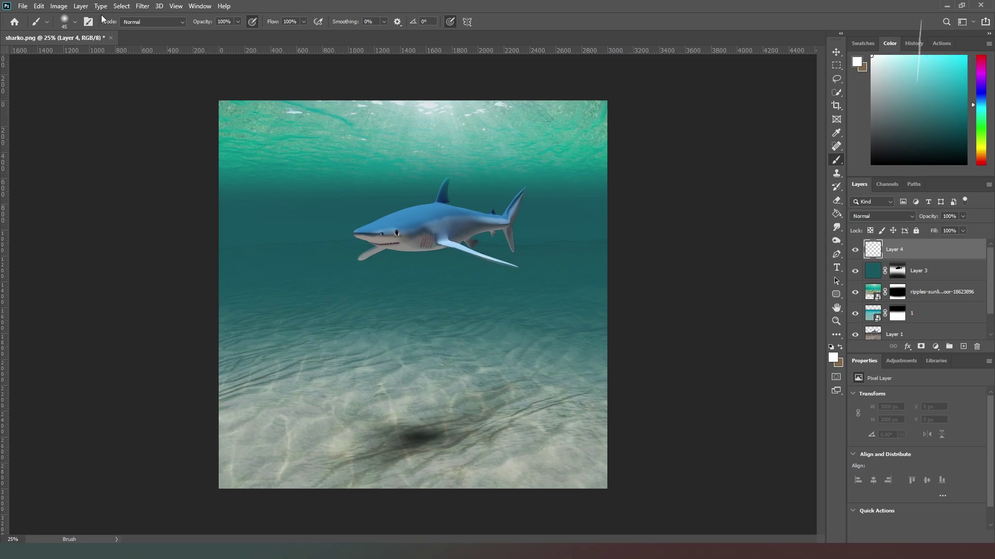
left_click_drag(200, 24, 189, 24)
Paint a fan of white ray strokes from the top centre down across the water and shark.
left_click_drag(400, 99, 313, 206)
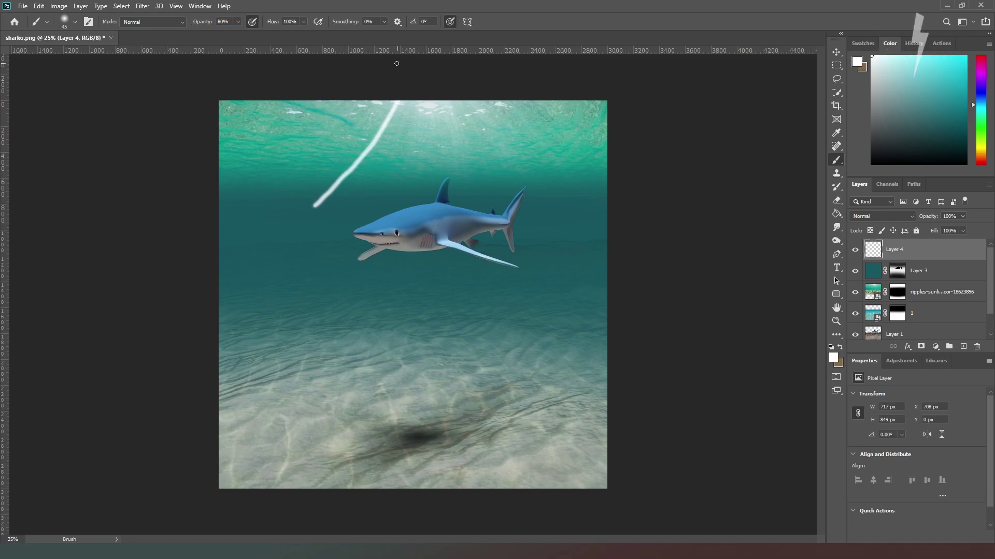
left_click_drag(366, 99, 262, 205)
mouse_move(408, 99)
left_mouse_down()
mouse_move(413, 219)
mouse_move(431, 314)
left_mouse_up()
mouse_move(441, 85)
left_mouse_down()
mouse_move(514, 266)
mouse_move(621, 277)
left_mouse_up()
left_click_drag(490, 84, 616, 209)
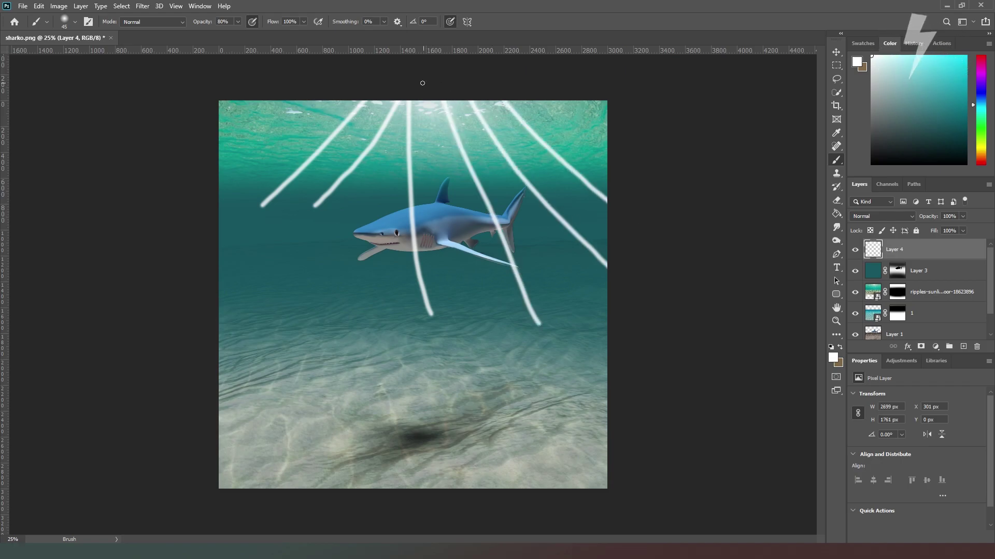
left_click_drag(419, 99, 440, 243)
left_click_drag(430, 99, 480, 268)
mouse_move(391, 95)
left_mouse_down()
mouse_move(259, 209)
mouse_move(267, 145)
mouse_move(223, 168)
mouse_move(248, 187)
left_mouse_up()
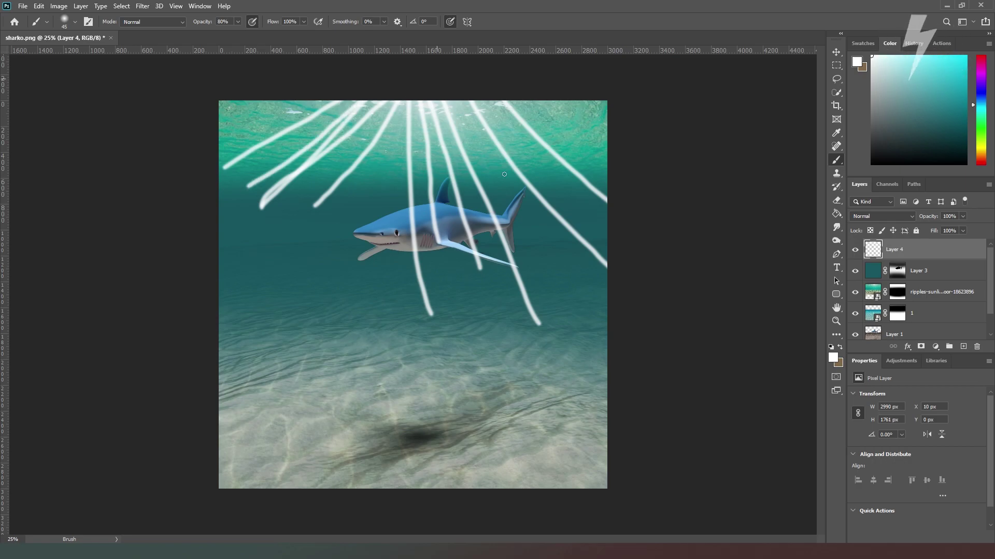
mouse_move(524, 217)
left_mouse_down()
mouse_move(471, 94)
mouse_move(610, 215)
left_mouse_up()
left_click_drag(480, 89, 656, 267)
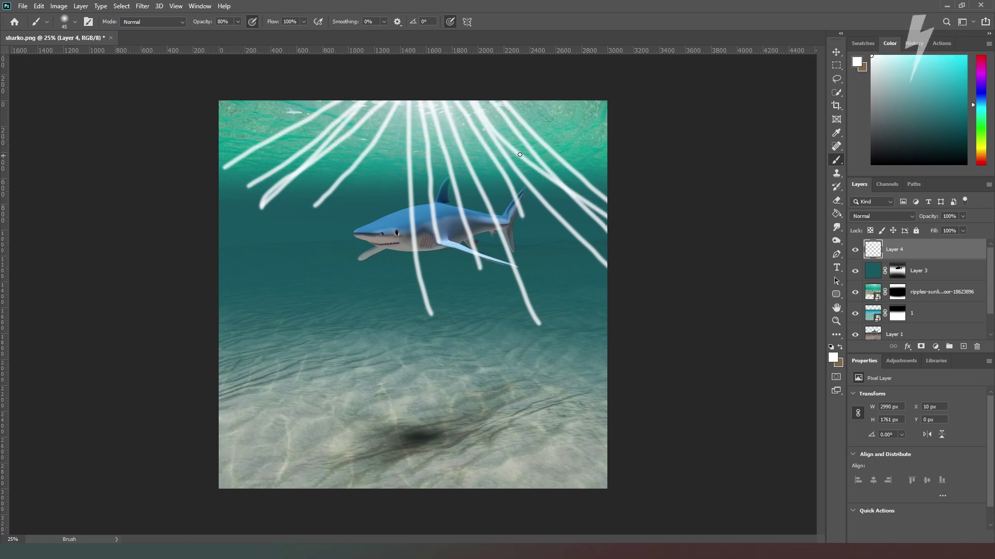
left_click_drag(404, 100, 332, 290)
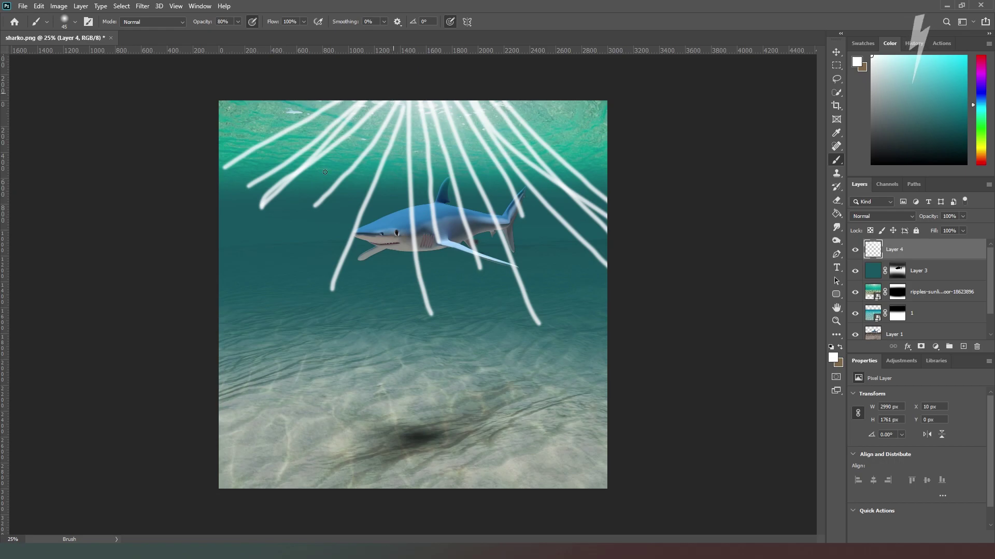
left_click_drag(388, 99, 252, 235)
Preview a Gaussian Blur on Layer 4, trying radii up to 110 and settling at 92.7 px.
left_click(142, 6)
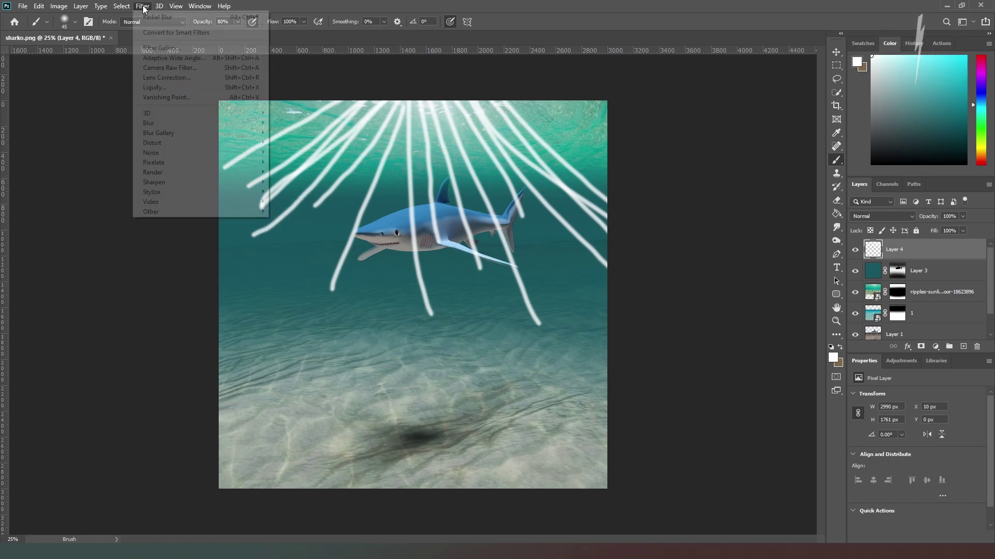
mouse_move(234, 122)
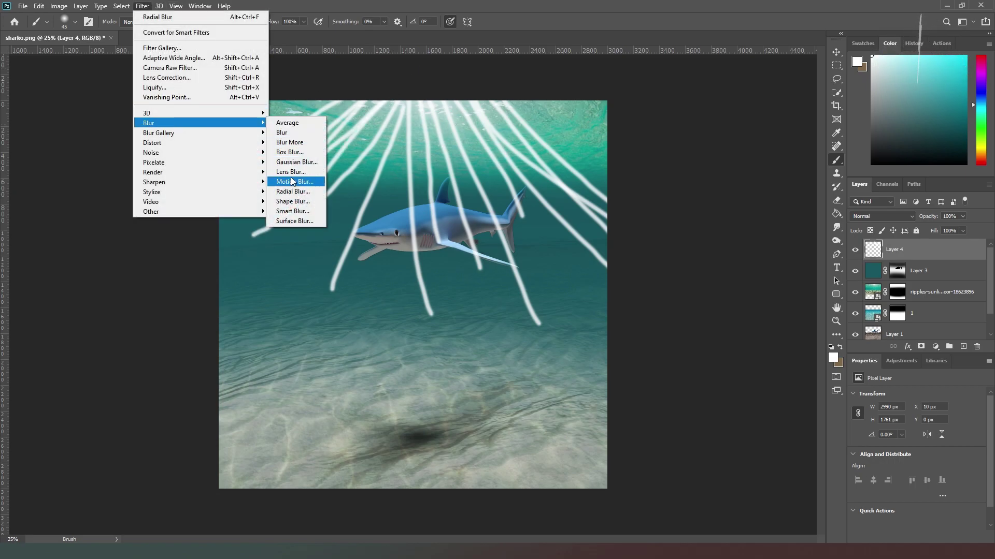
left_click(296, 161)
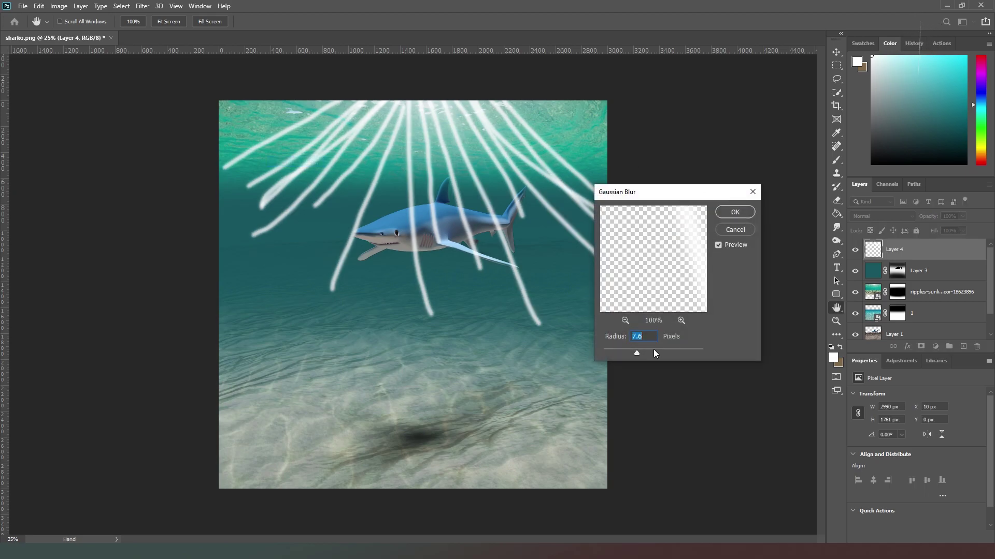
left_click(654, 350)
left_click(667, 349)
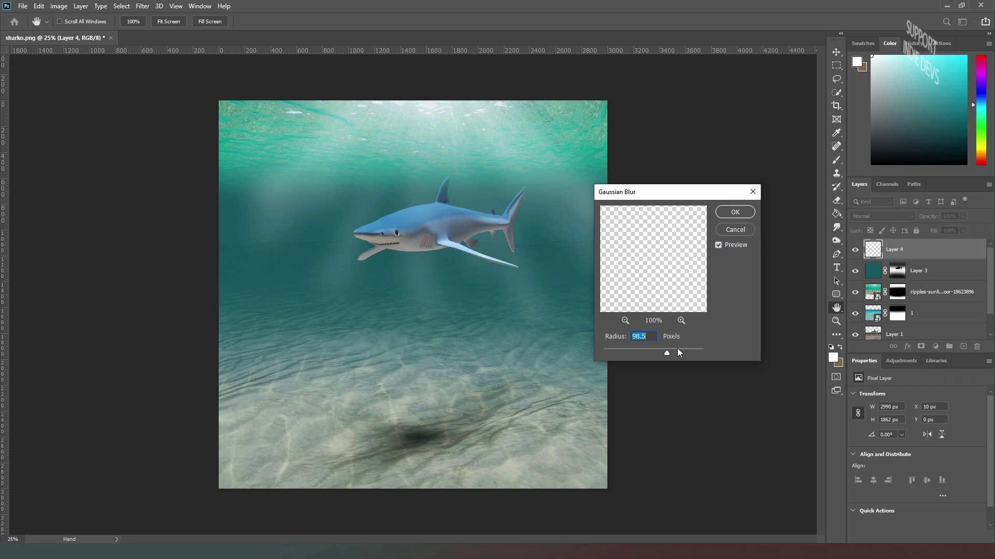
left_click_drag(667, 353, 676, 353)
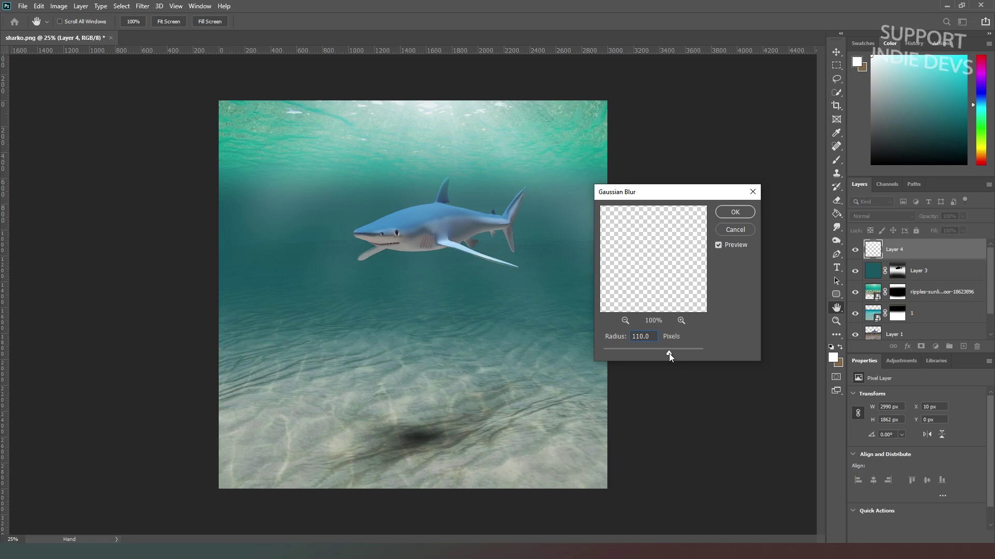
left_click_drag(667, 353, 666, 353)
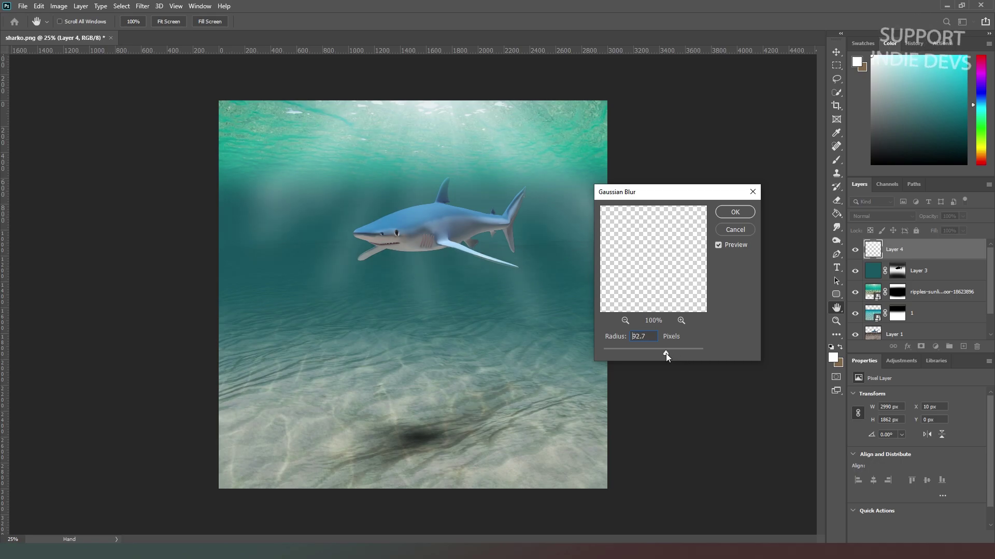
Cancel the blur and paint two broad white beams from the top centre with a 300 px brush.
left_click(724, 233)
key("b")
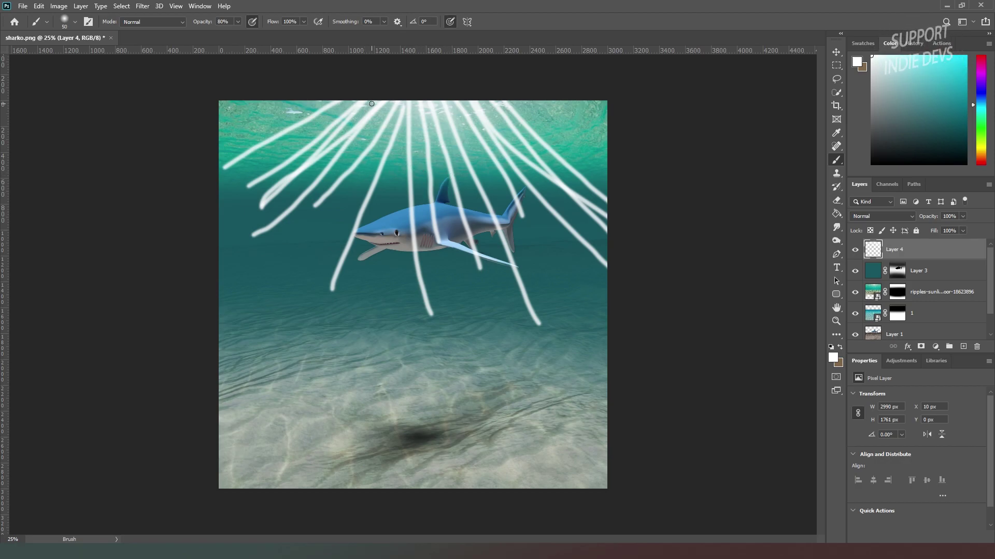
key("bracketright")
key("bracketright")
key("bracketright")
key("bracketright")
key("bracketright")
key("bracketright")
key("bracketright")
key("bracketright")
key("bracketright")
key("bracketright")
key("bracketright")
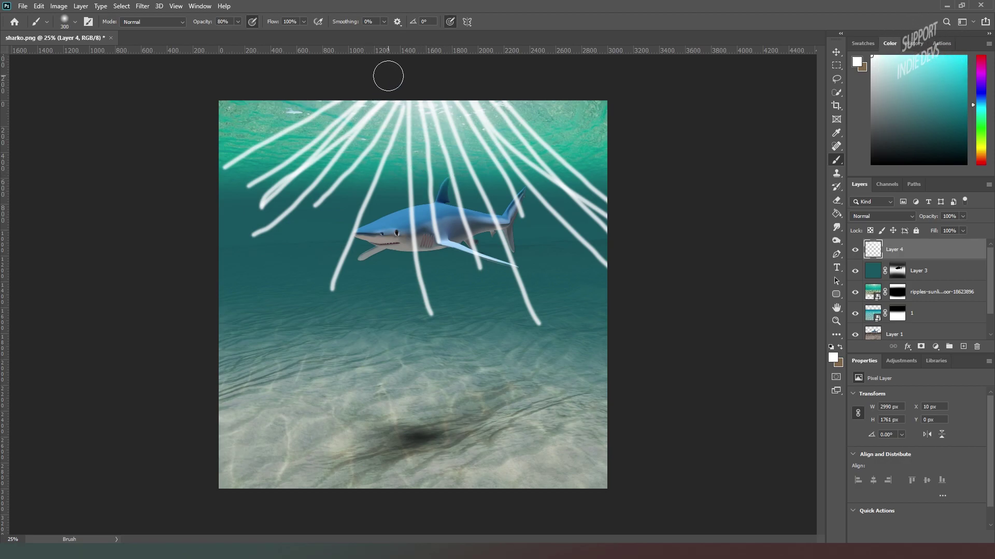
left_click_drag(388, 76, 120, 384)
left_click_drag(404, 96, 482, 396)
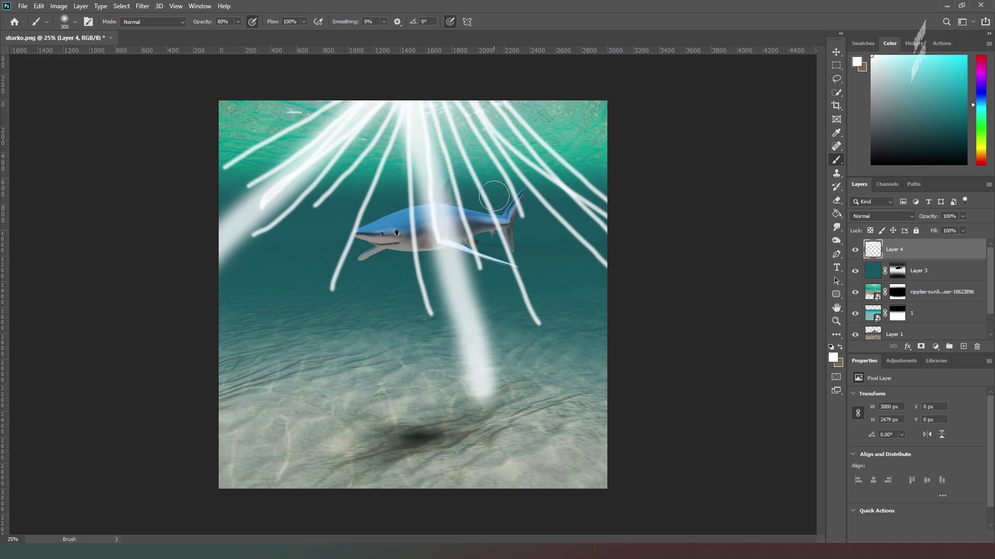
Paint thin white rays fanning from the top centre with 40 px, then 20 px brushes.
key("bracketleft")
key("bracketleft")
key("bracketleft")
key("bracketleft")
key("bracketleft")
key("bracketleft")
key("bracketleft")
key("bracketleft")
key("bracketleft")
key("bracketleft")
key("bracketleft")
key("bracketleft")
key("bracketleft")
left_click_drag(446, 96, 522, 292)
left_click_drag(460, 88, 536, 295)
key("bracketleft")
left_click_drag(441, 103, 557, 273)
left_click_drag(436, 144, 513, 282)
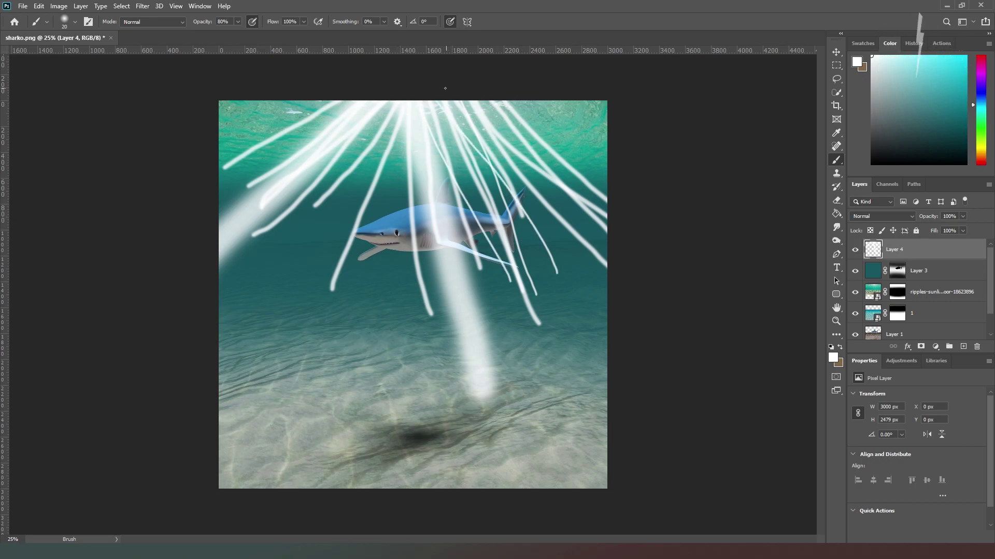
left_click_drag(447, 116, 524, 282)
left_click_drag(470, 102, 563, 276)
left_click_drag(509, 121, 593, 223)
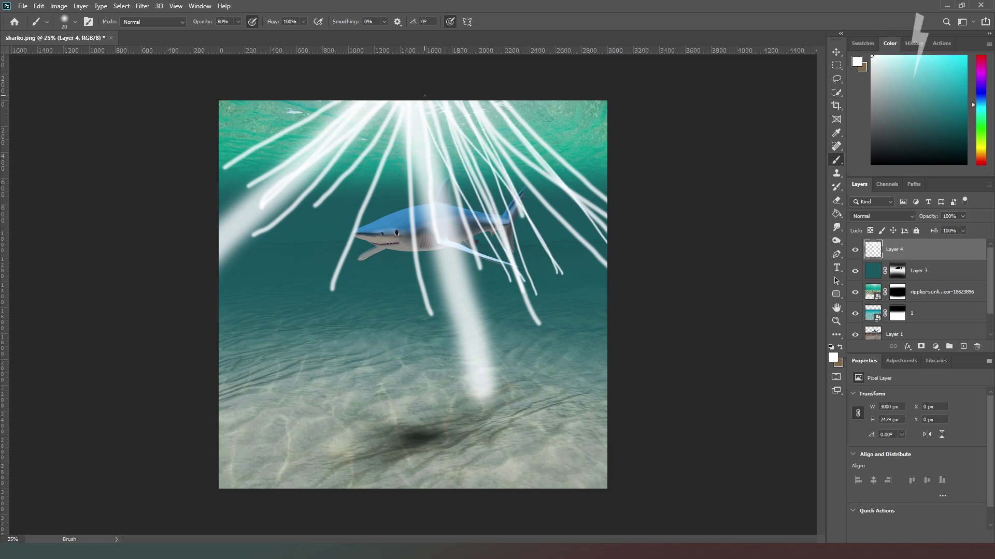
left_click_drag(398, 120, 349, 192)
Paint one more thin ray left of the shark, then apply a 115.8 px Gaussian Blur to Layer 4.
mouse_move(384, 106)
left_mouse_down()
mouse_move(293, 254)
mouse_move(324, 294)
left_mouse_up()
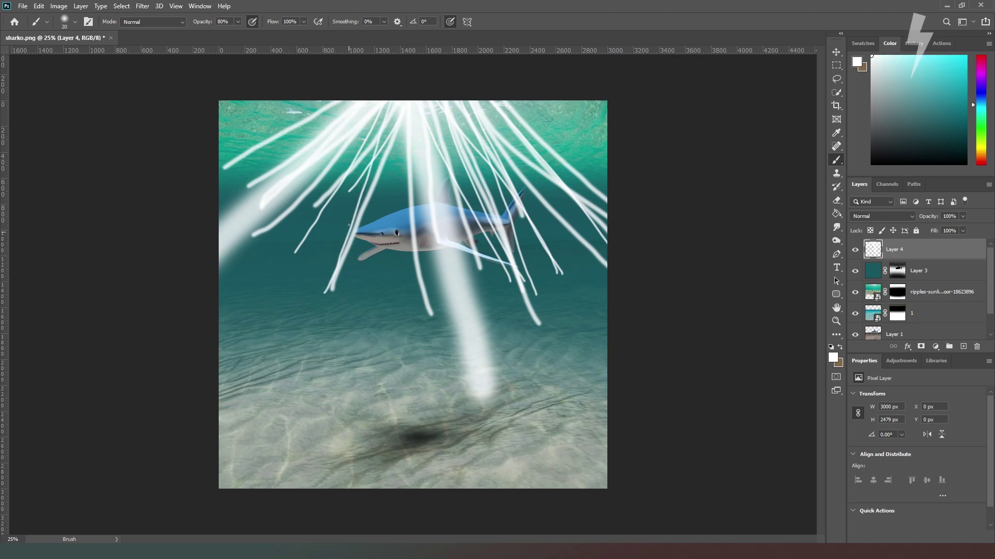
left_click(141, 6)
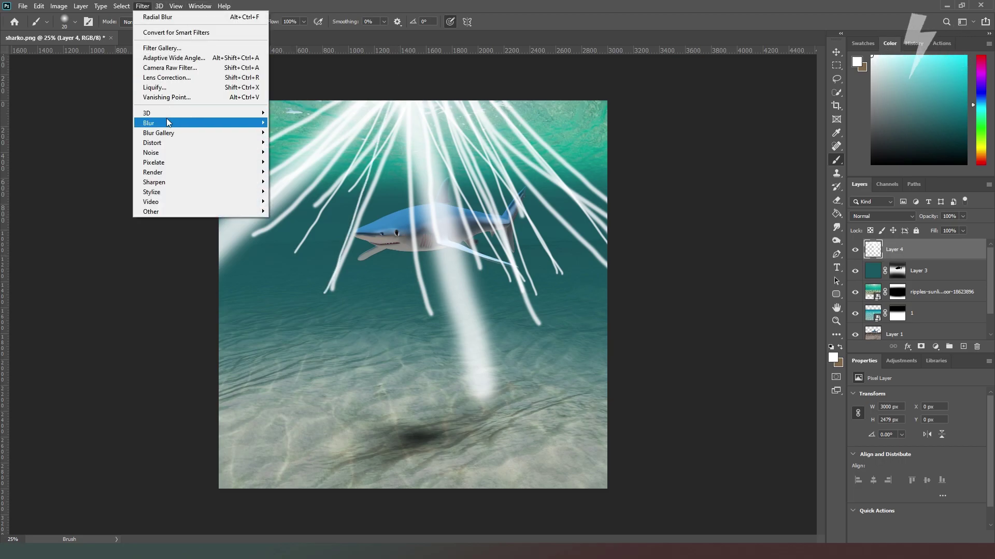
mouse_move(166, 123)
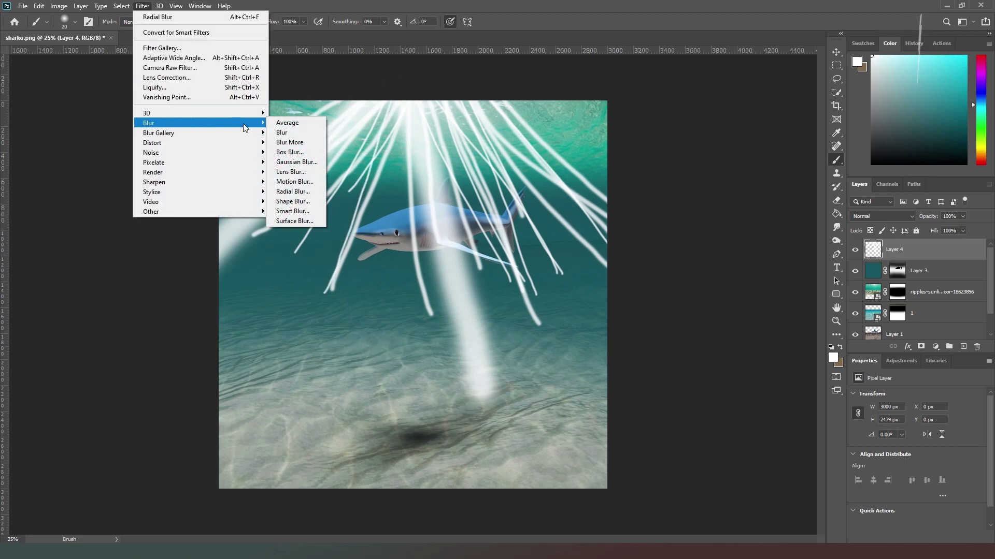
left_click(296, 166)
left_click(657, 348)
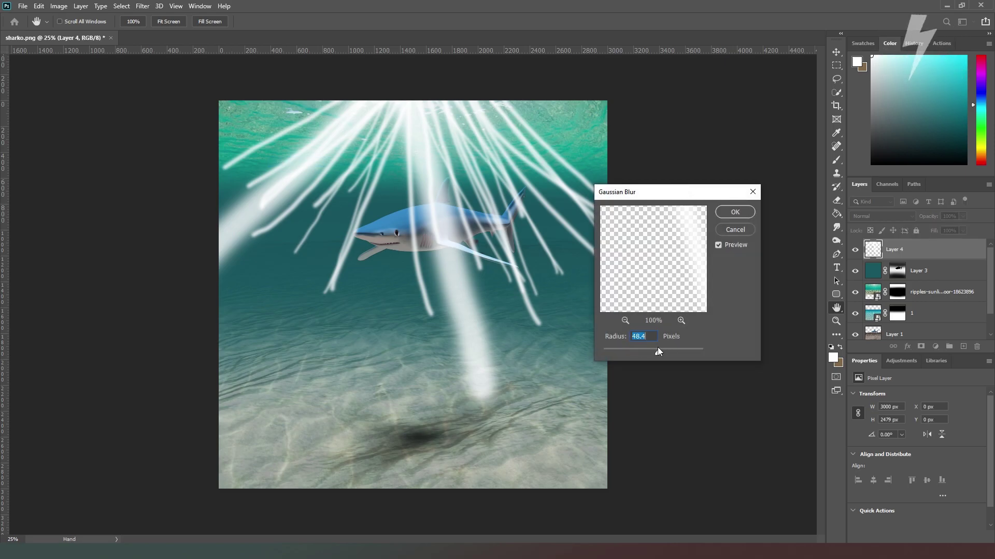
left_click(668, 351)
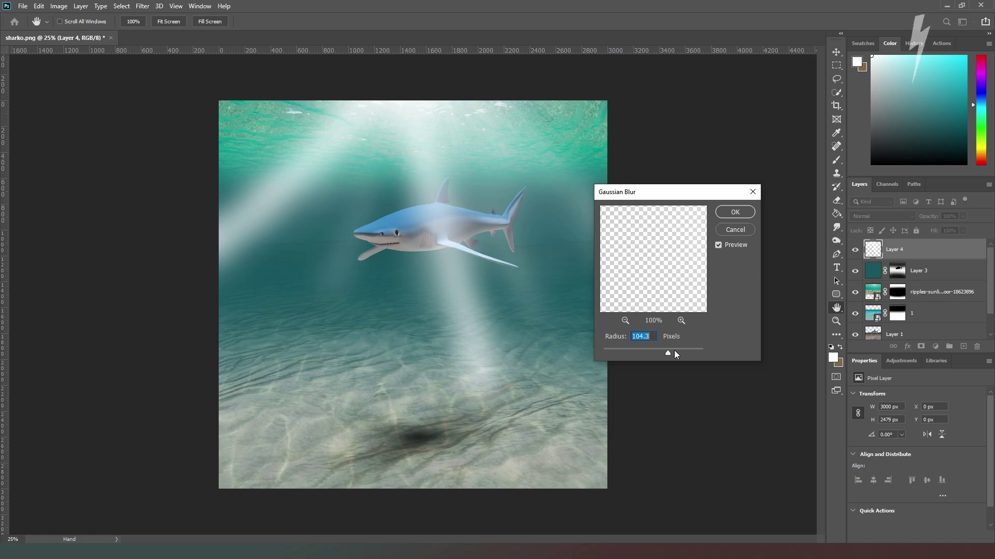
left_click(673, 350)
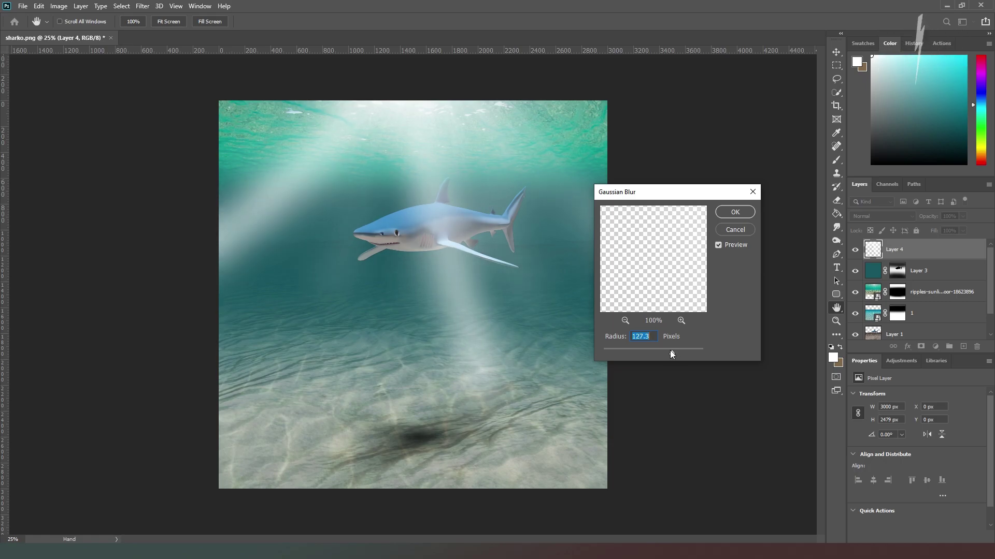
left_click(670, 350)
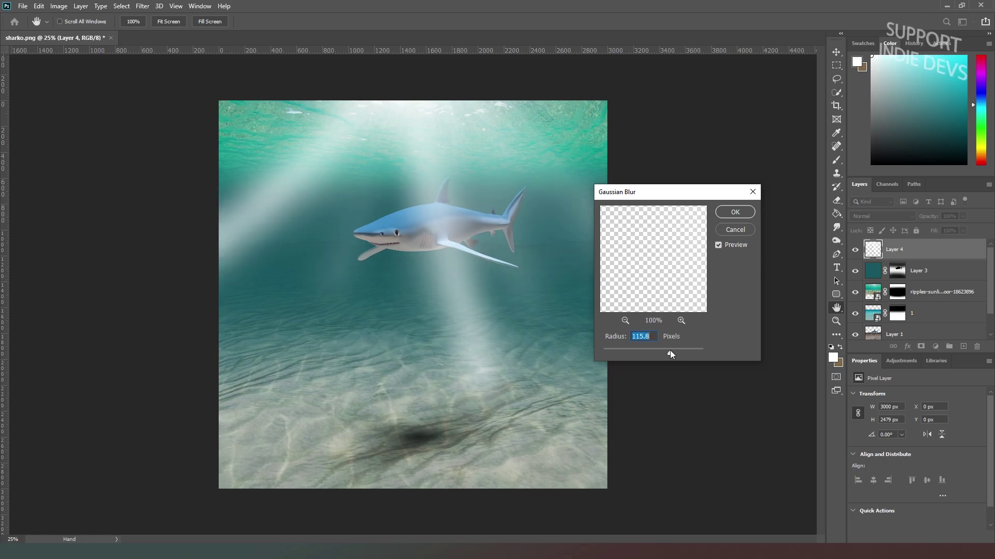
left_click(735, 213)
key("b")
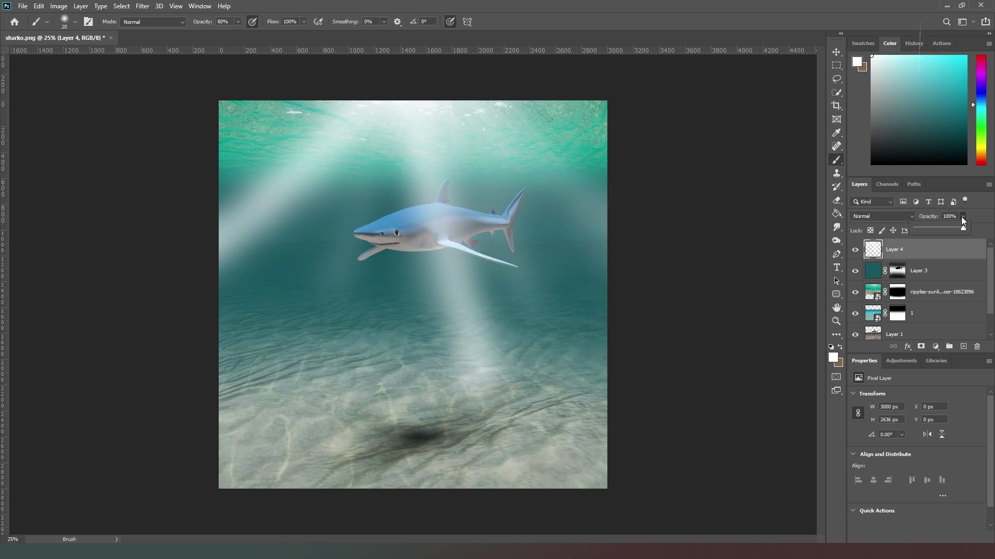
Set Layer 4 to Soft Light blending at 76% opacity.
left_click(885, 216)
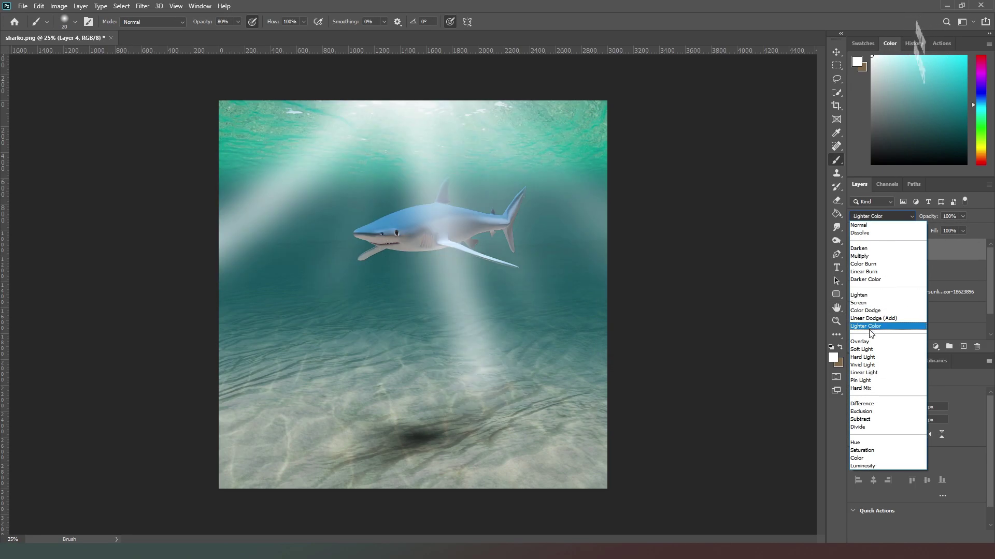
left_click(870, 349)
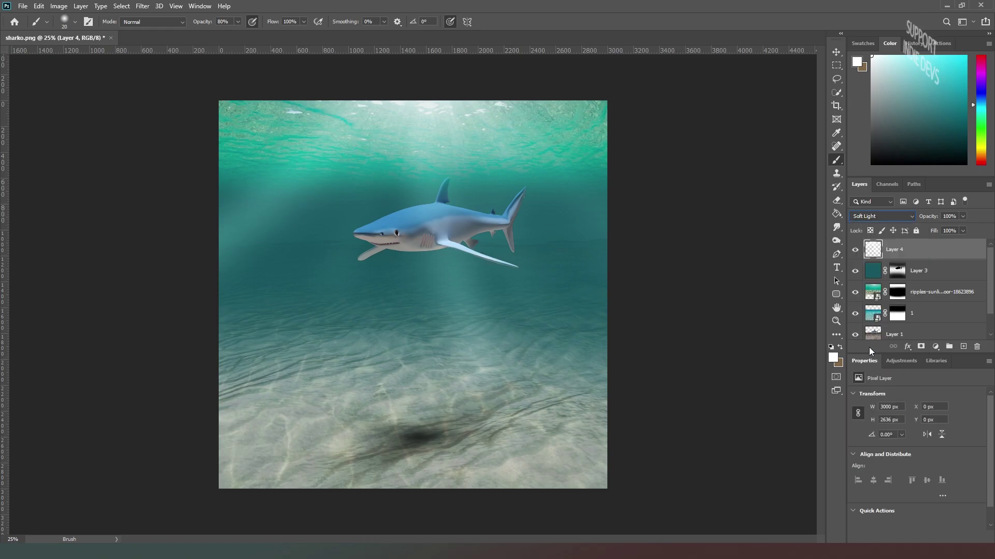
left_click(962, 230)
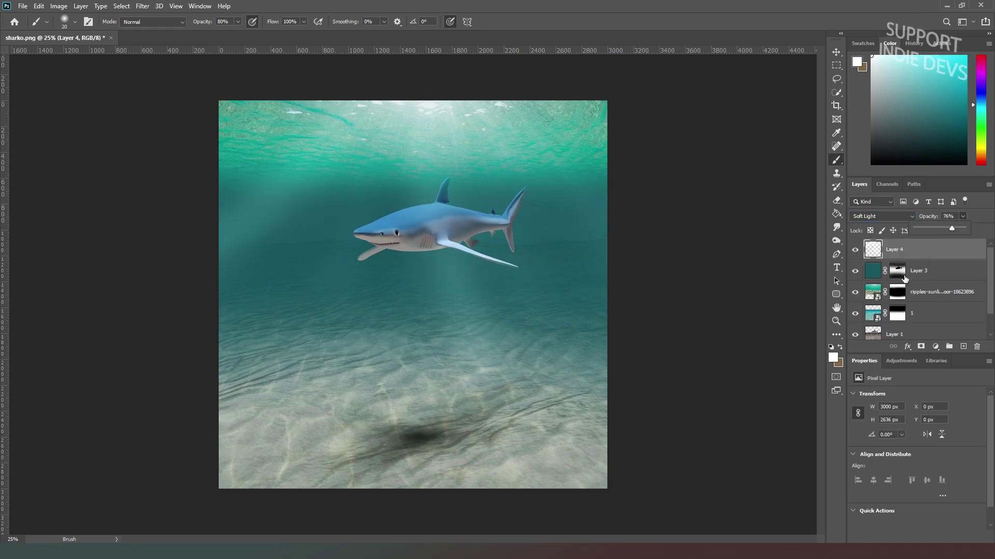
Add a white layer mask to Layer 4, test a 100% brush dab on it, and undo it.
left_click(918, 347)
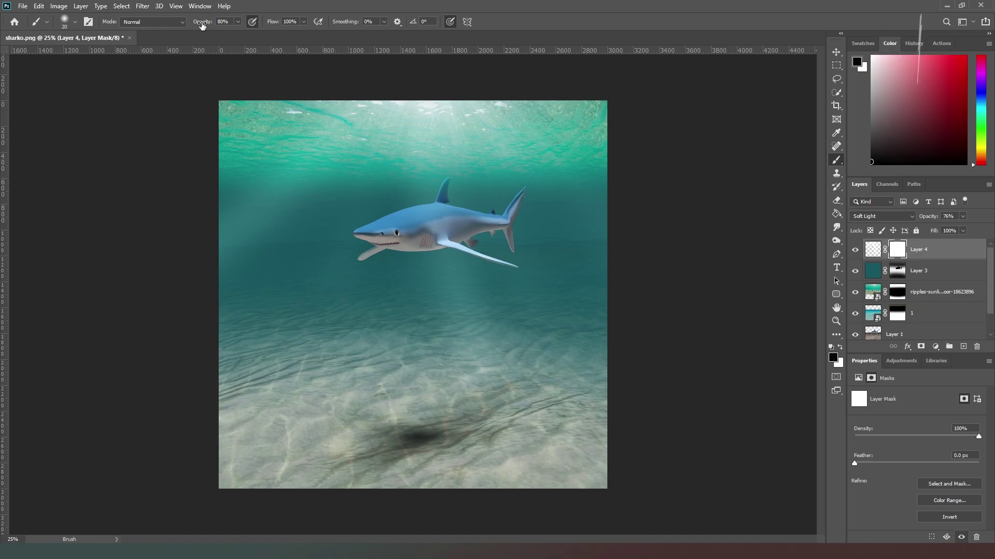
left_click_drag(202, 25, 437, 22)
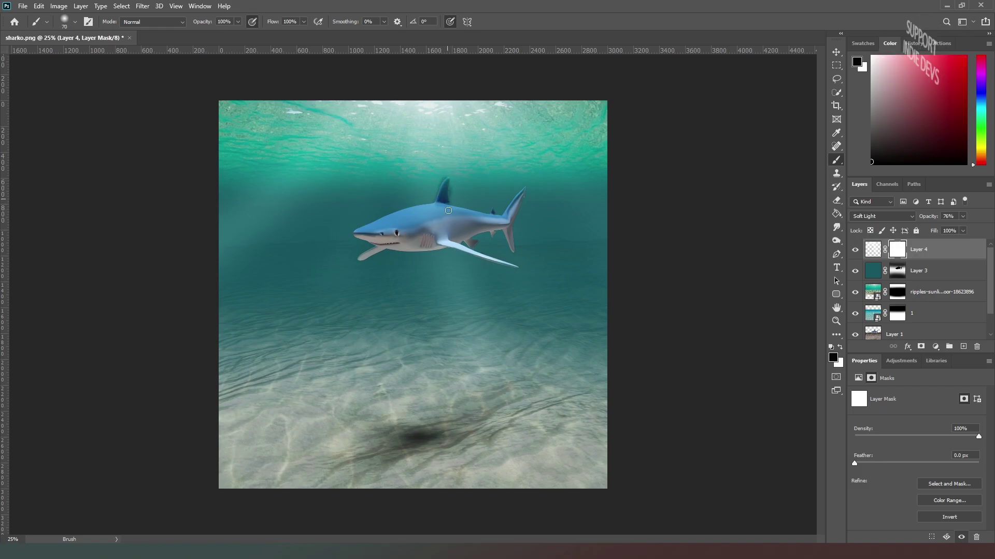
left_click(448, 210)
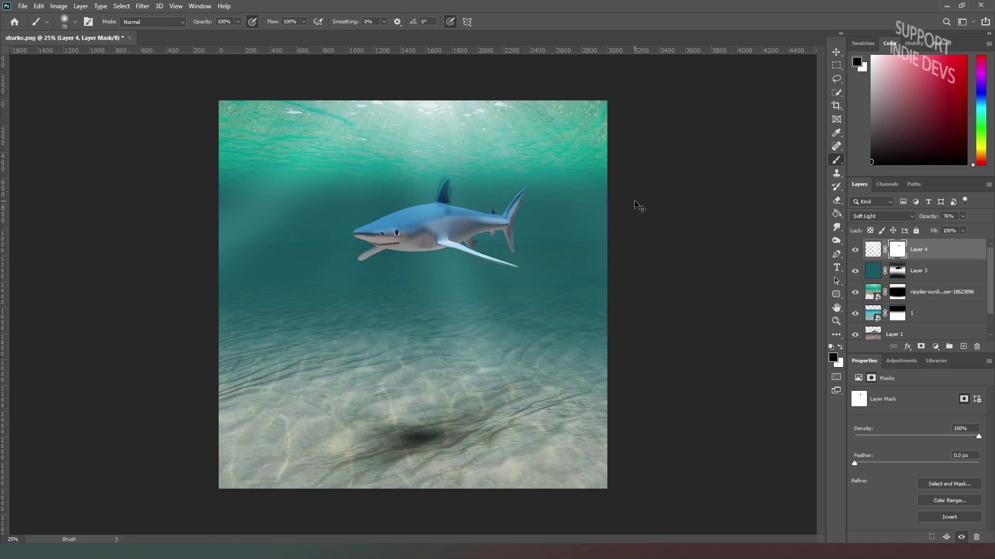
key("ctrl+z")
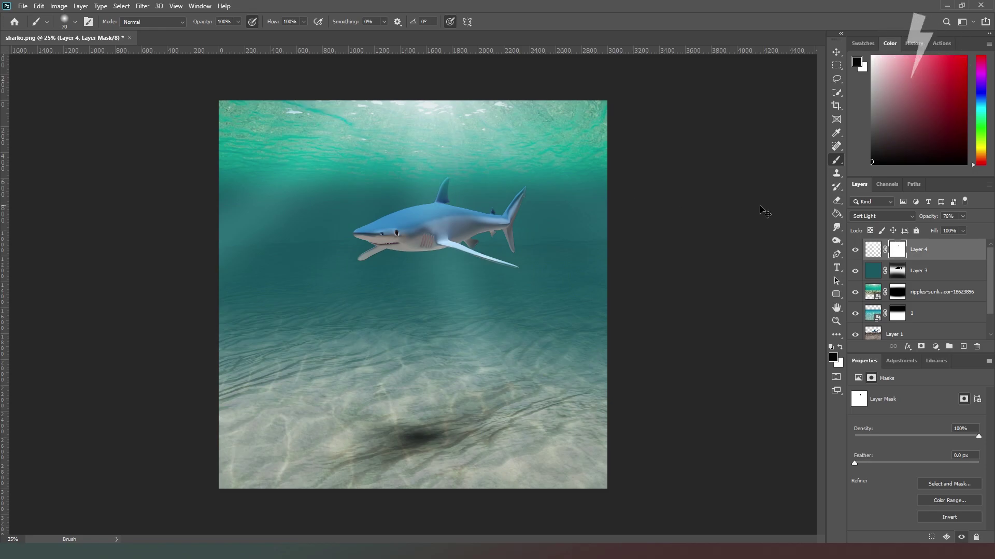
left_click(897, 271, "alt")
Copy Layer 3's mask onto Layer 4, replacing Layer 4's existing mask.
left_click_drag(902, 272, 899, 251)
left_click(450, 205)
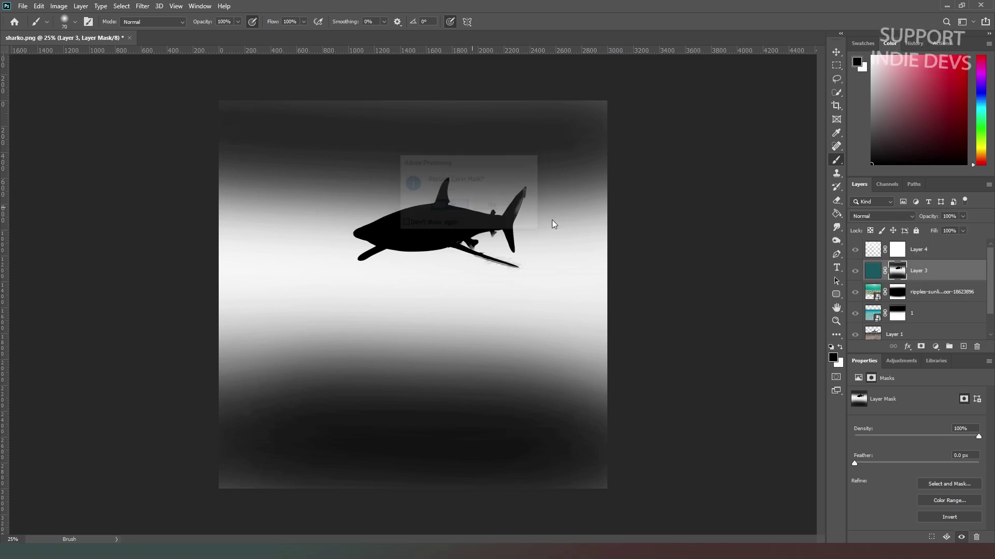
left_click(902, 253)
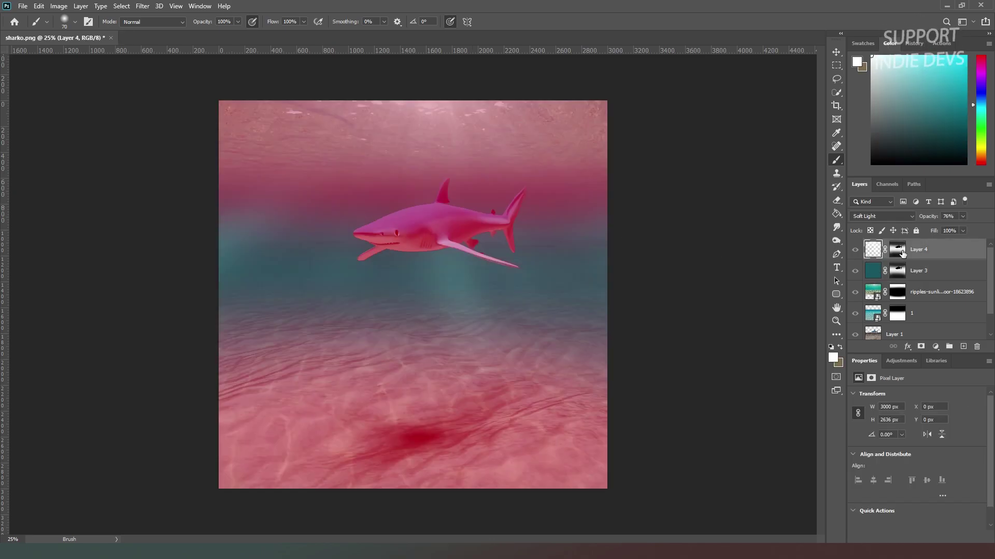
left_click(930, 273)
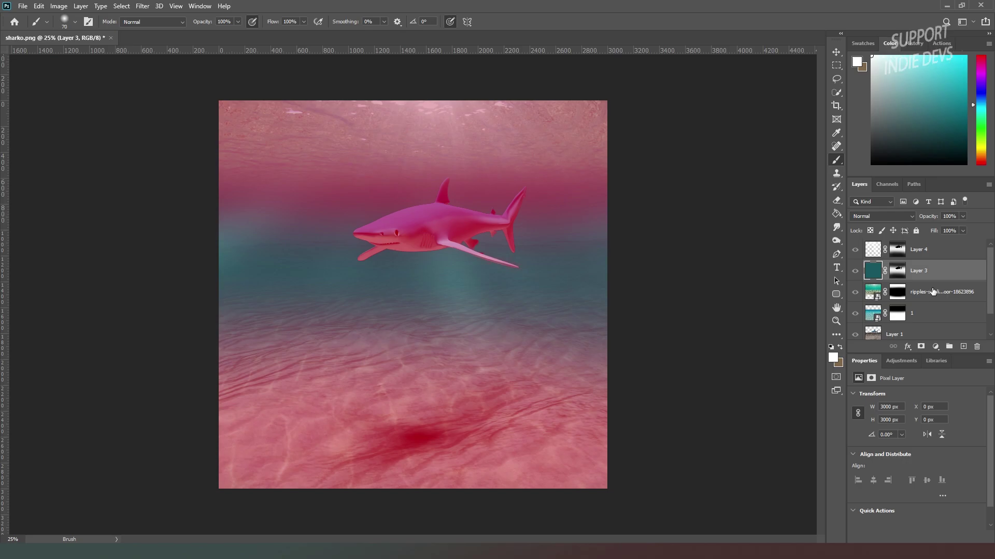
left_click(871, 252)
left_click(836, 52)
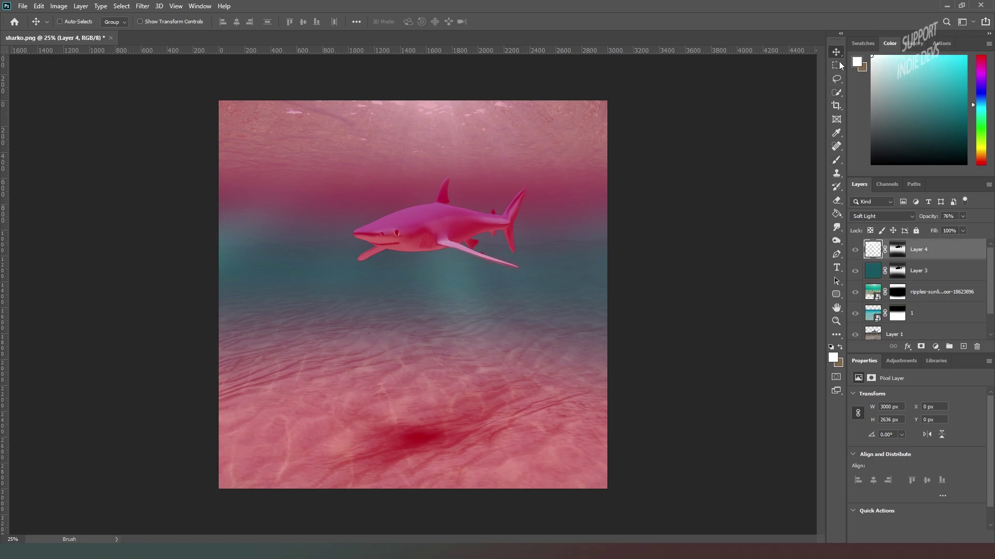
Paint white on Layer 4's mask with an 1100 then 800 brush across the top-right and left of the shark.
left_click(901, 251)
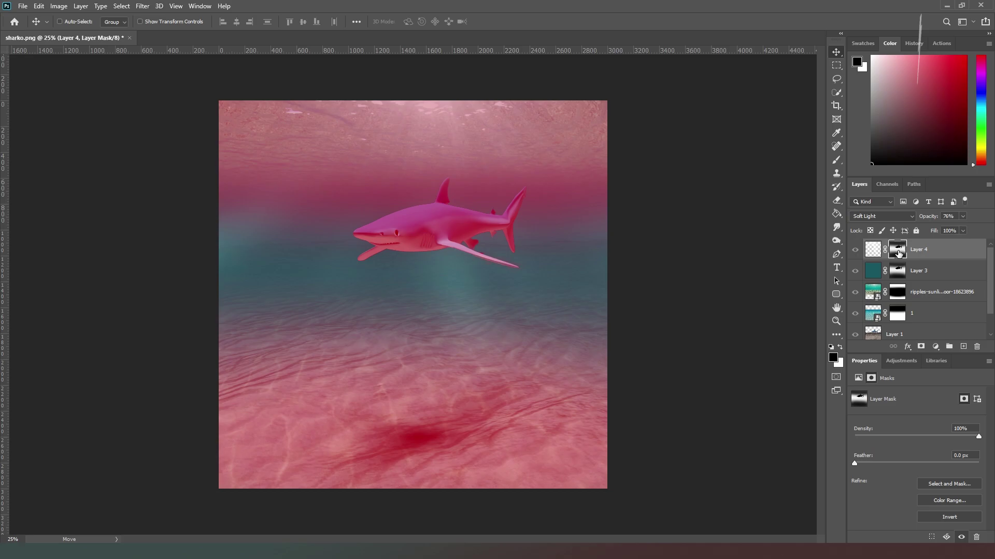
left_click(841, 161)
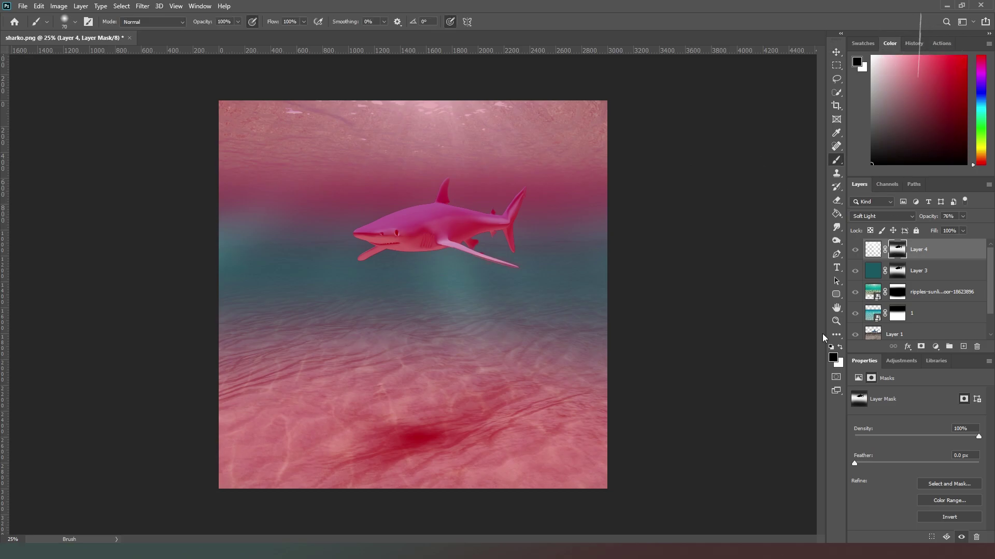
left_click(839, 347)
key("bracketright")
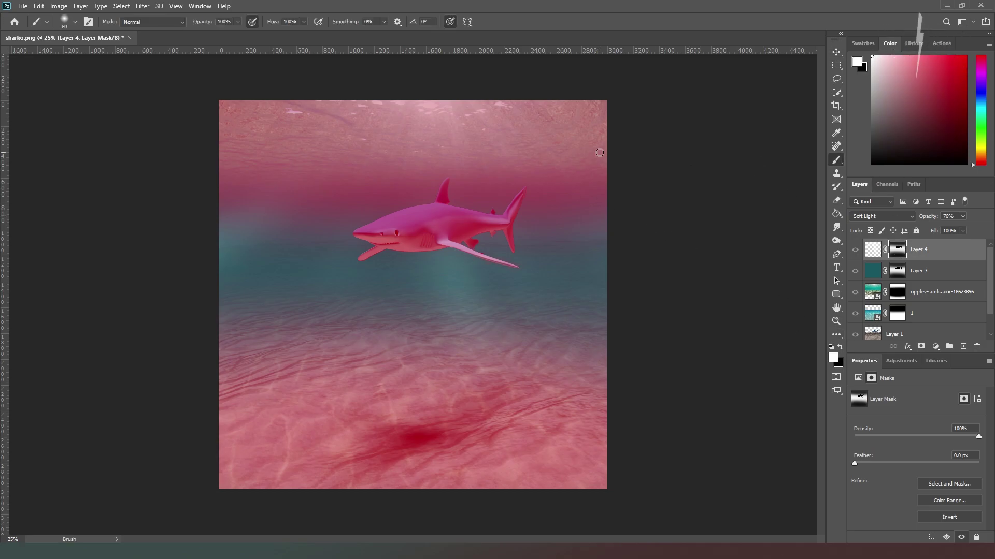
key("bracketright")
key("bracketright")
key("bracketright")
key("bracketright")
key("bracketright")
key("bracketright")
key("bracketright")
key("bracketright")
key("bracketright")
key("bracketright")
key("bracketright")
key("bracketright")
key("bracketright")
key("bracketright")
key("bracketright")
key("bracketright")
mouse_move(601, 153)
left_mouse_down()
mouse_move(603, 180)
mouse_move(608, 115)
mouse_move(554, 104)
mouse_move(326, 110)
mouse_move(360, 116)
left_mouse_up()
key("bracketleft")
key("bracketleft")
key("bracketleft")
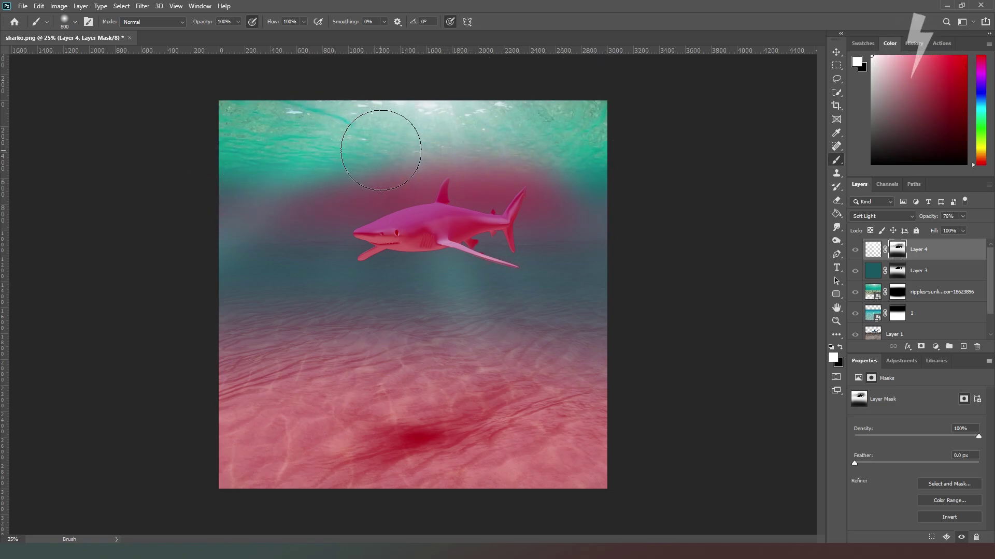
mouse_move(380, 150)
left_mouse_down()
mouse_move(344, 177)
mouse_move(203, 198)
mouse_move(326, 172)
mouse_move(290, 173)
mouse_move(377, 186)
left_mouse_up()
Reopen the mask above the dorsal fin and down the right side at 250, then the middle band at 700.
key("bracketleft")
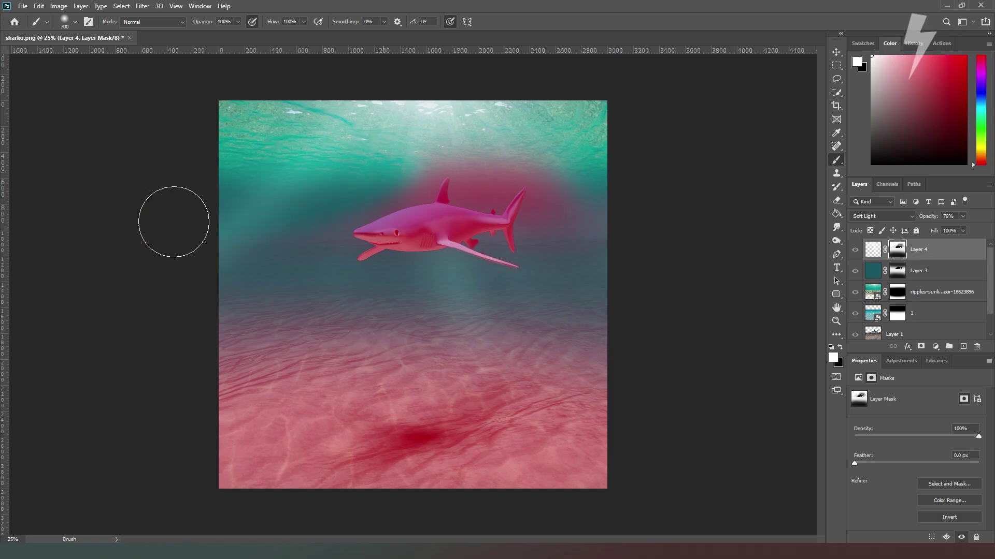
key("bracketleft")
key("bracketleft")
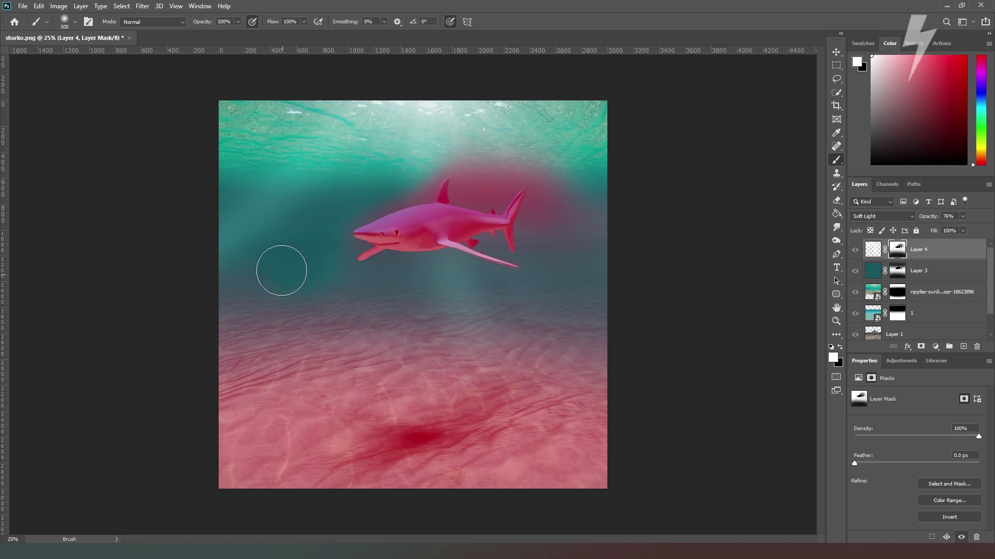
key("bracketleft")
key("bracketleft")
key("bracketleft")
mouse_move(466, 188)
left_mouse_down()
mouse_move(476, 151)
mouse_move(486, 173)
mouse_move(476, 191)
mouse_move(479, 153)
left_mouse_up()
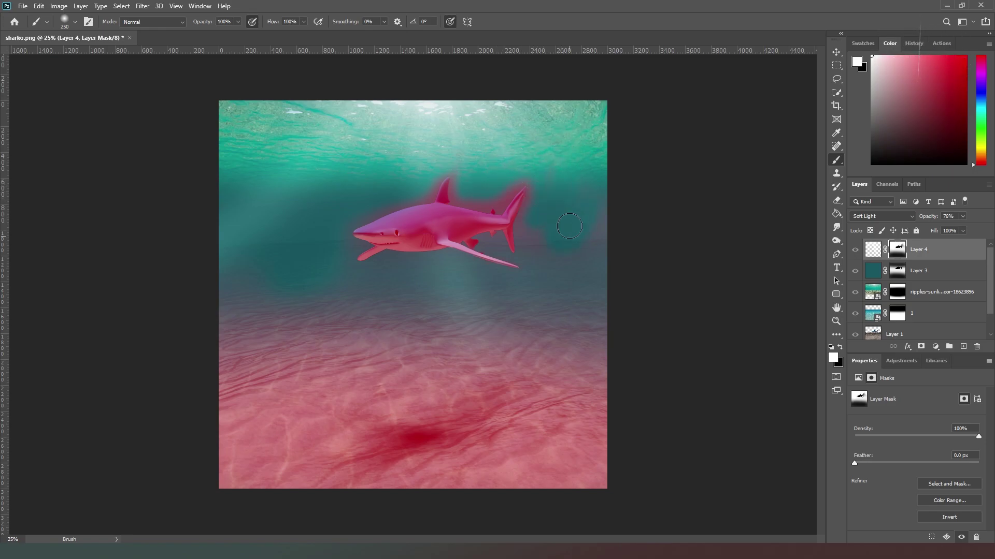
left_click_drag(596, 249, 562, 347)
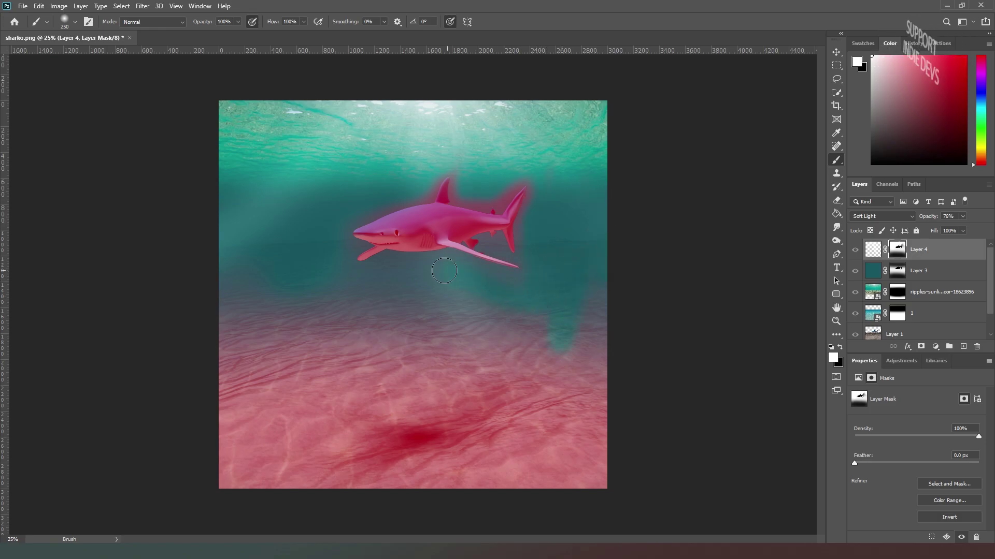
key("bracketright")
key("bracketright")
key("bracketright")
key("bracketright")
key("bracketright")
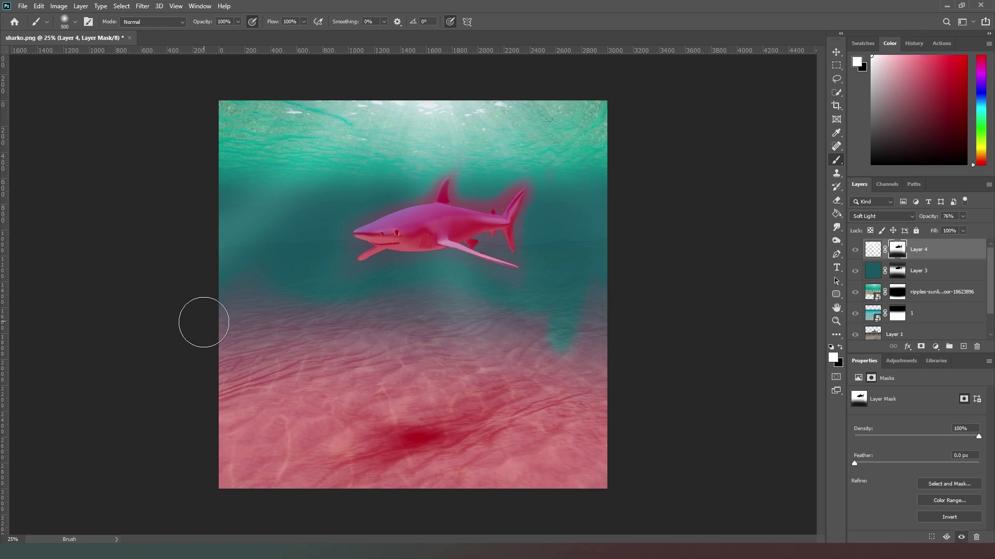
key("bracketright")
key("bracketright")
mouse_move(382, 315)
left_mouse_down()
mouse_move(519, 338)
mouse_move(428, 317)
left_mouse_up()
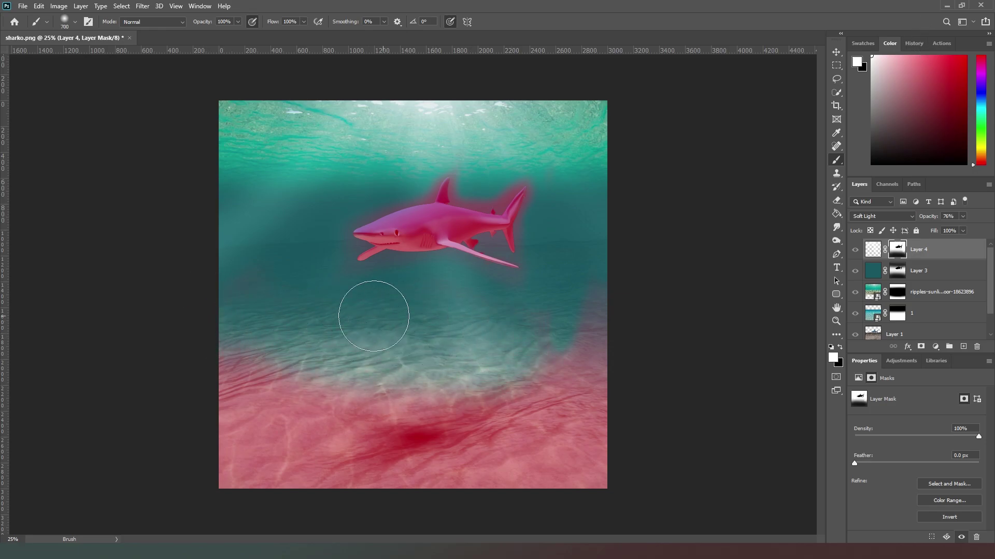
Reopen the pink patch and the seabed, then hide the mask overlay to check the composite.
left_click_drag(533, 356, 577, 328)
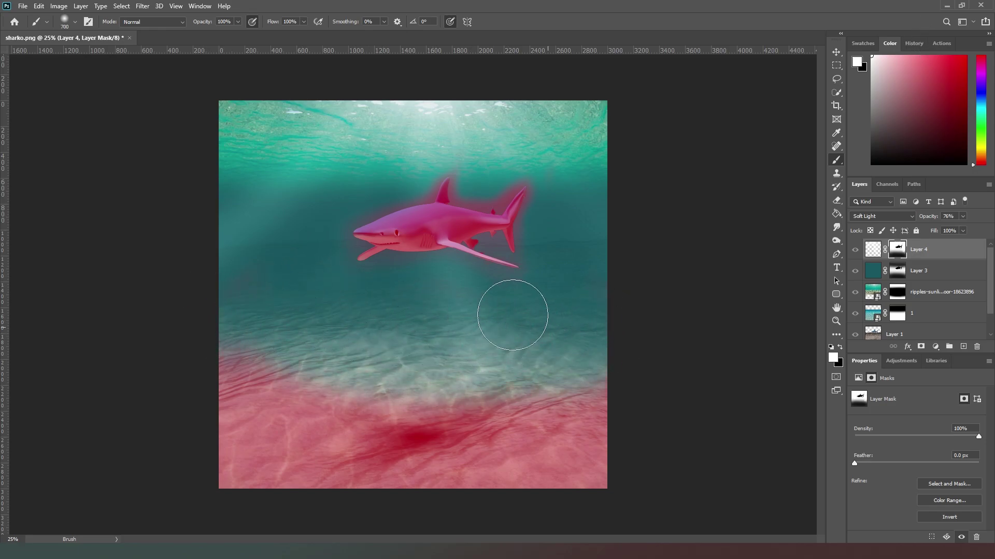
mouse_move(591, 383)
left_mouse_down()
mouse_move(341, 409)
mouse_move(563, 458)
mouse_move(645, 493)
mouse_move(347, 441)
mouse_move(280, 378)
mouse_move(291, 484)
mouse_move(189, 451)
left_mouse_up()
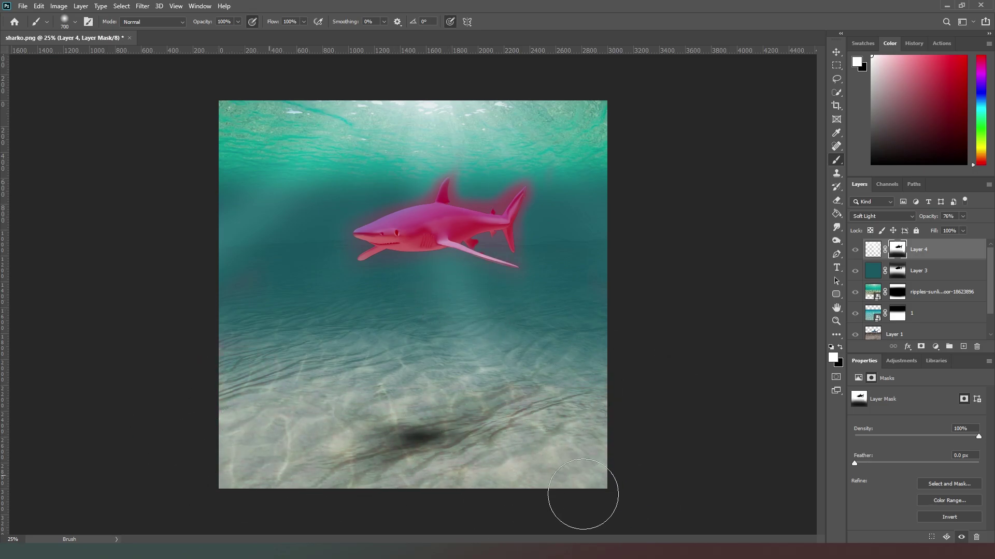
key("backslash")
key("m")
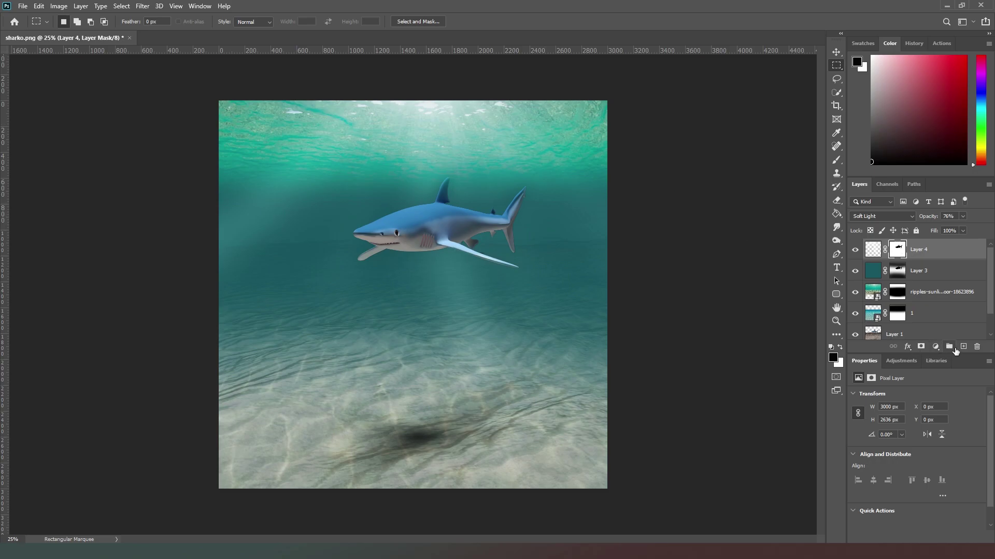
left_click(935, 346)
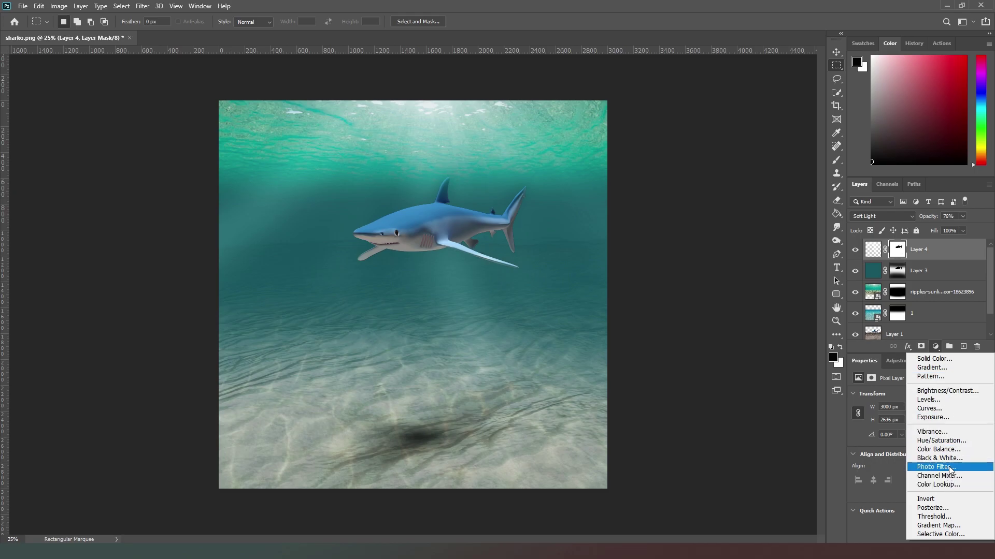
left_click(956, 450)
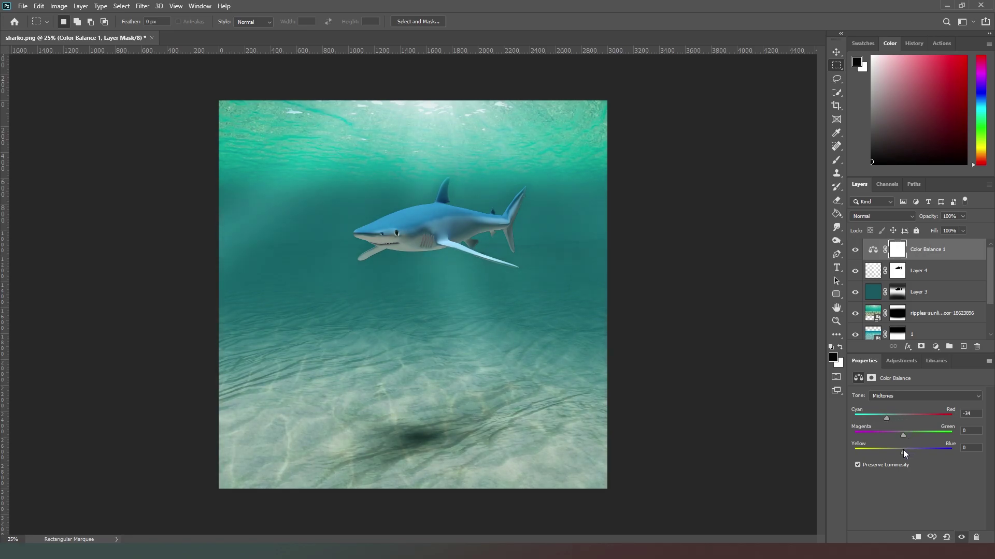
left_click_drag(903, 450, 916, 450)
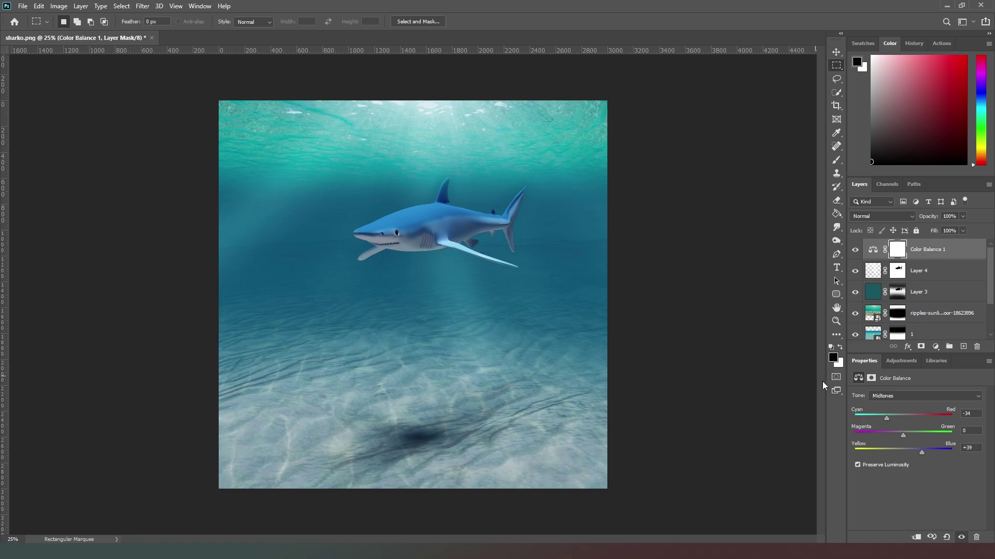
key("Delete")
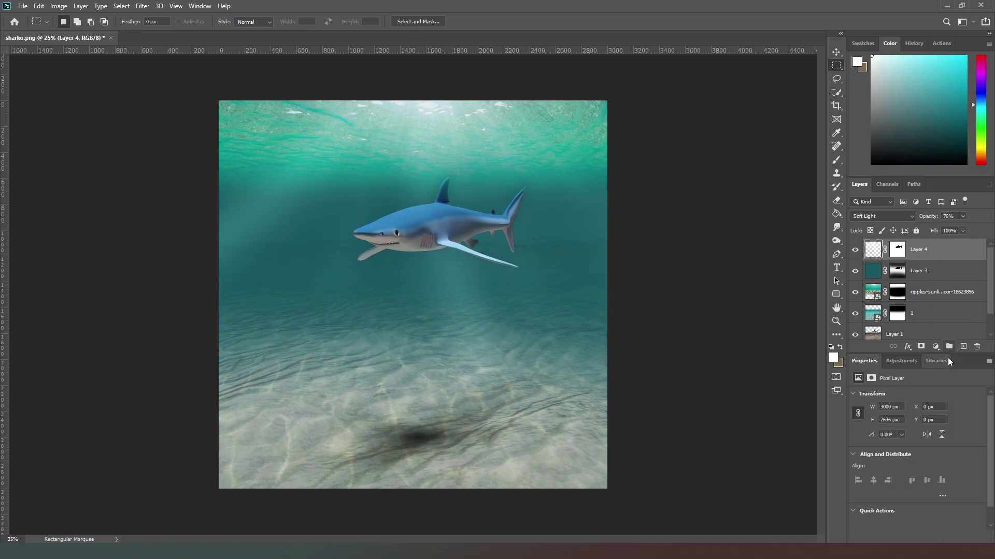
left_click(936, 347)
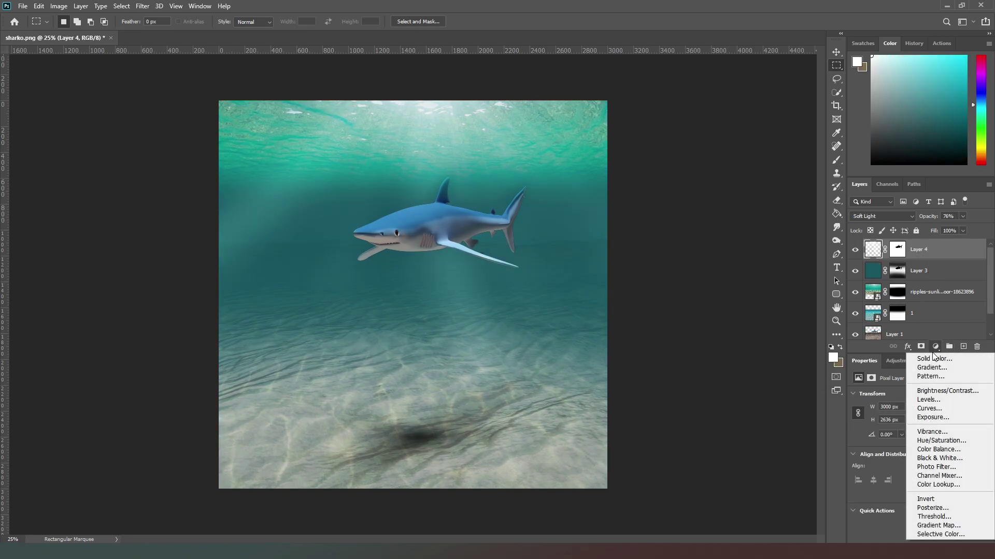
left_click(930, 409)
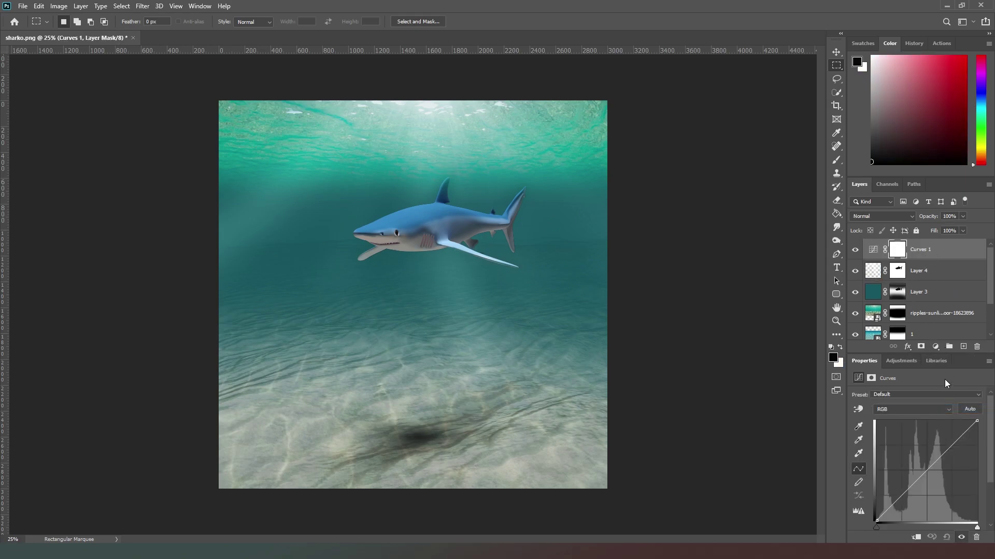
left_click(924, 410)
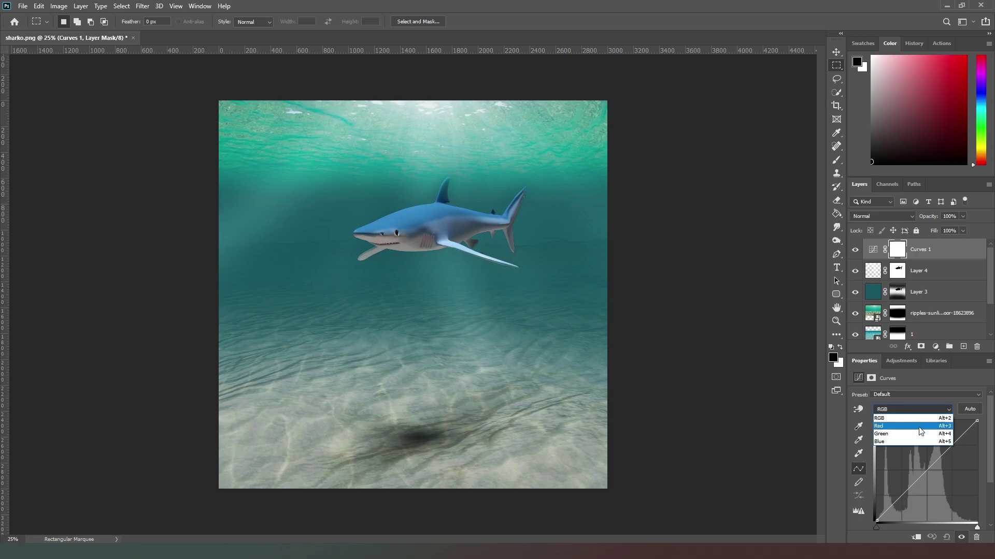
left_click(920, 434)
mouse_move(935, 451)
left_mouse_down()
mouse_move(922, 460)
mouse_move(941, 469)
mouse_move(927, 462)
left_mouse_up()
key("Delete")
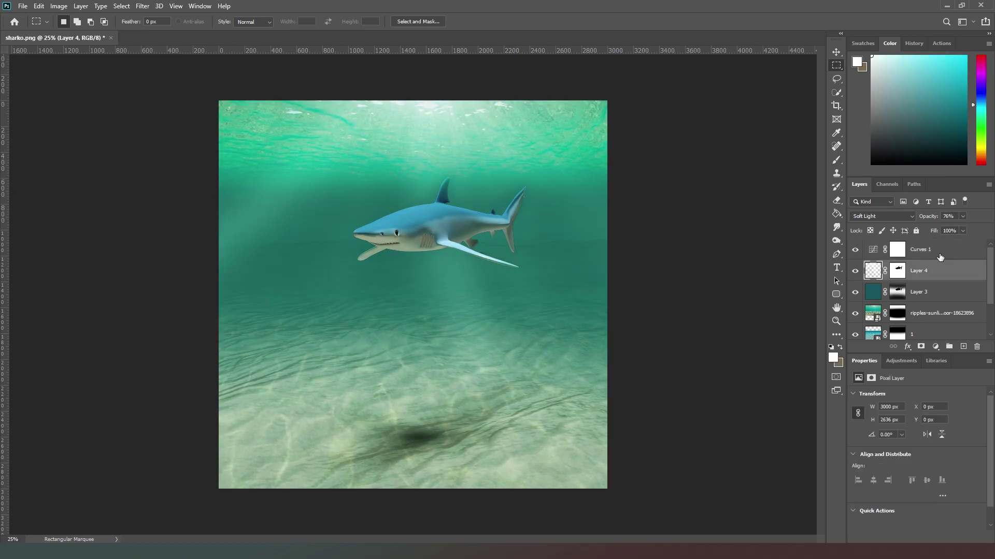